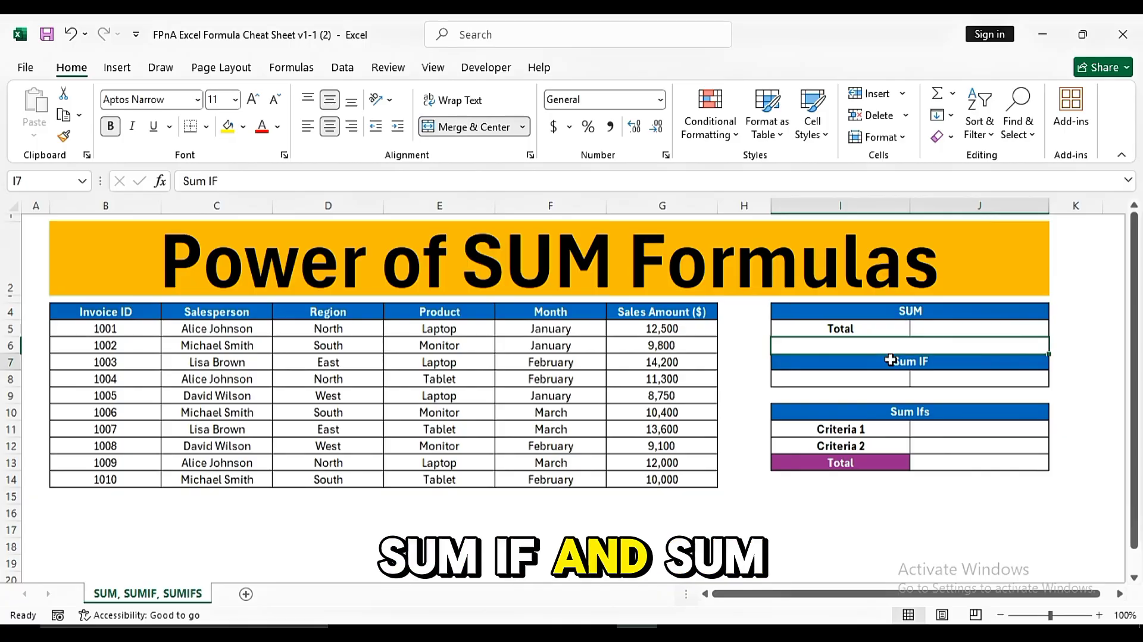
# Enter a SUM formula in cell J5 that totals the sales amounts in G5:G14.
pyautogui.click(932, 415)
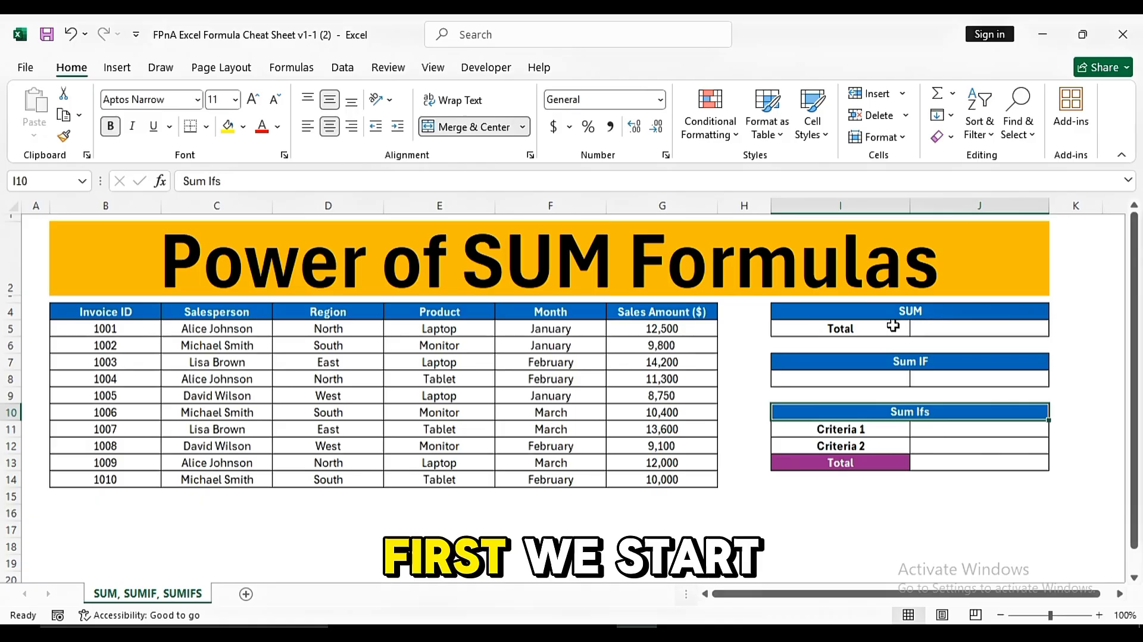
pyautogui.click(950, 327)
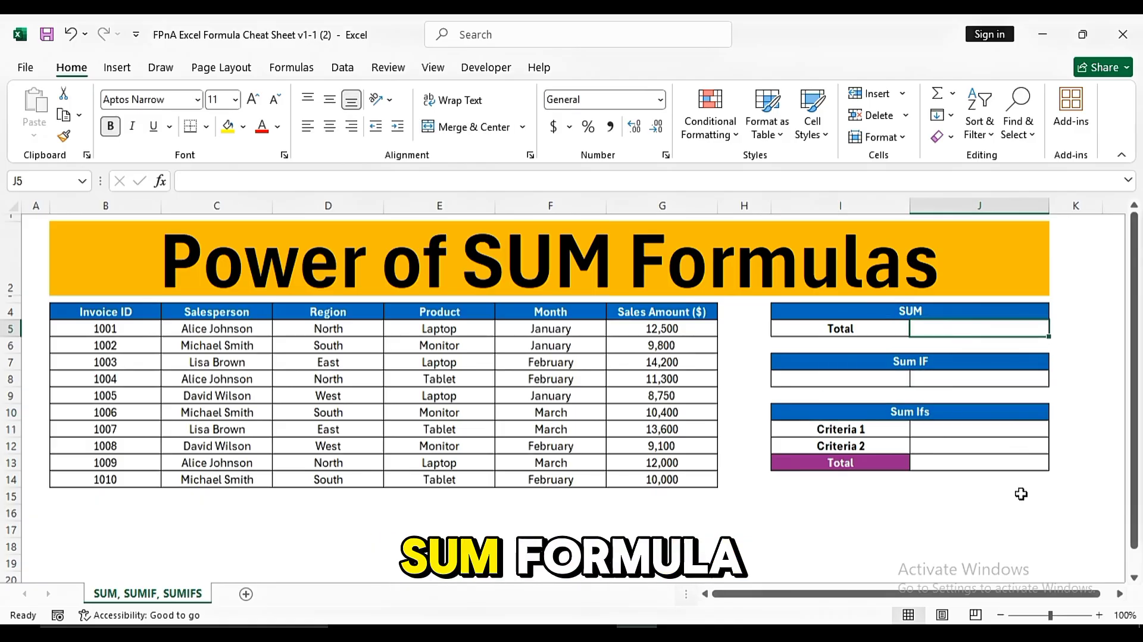
pyautogui.write('=SUM')
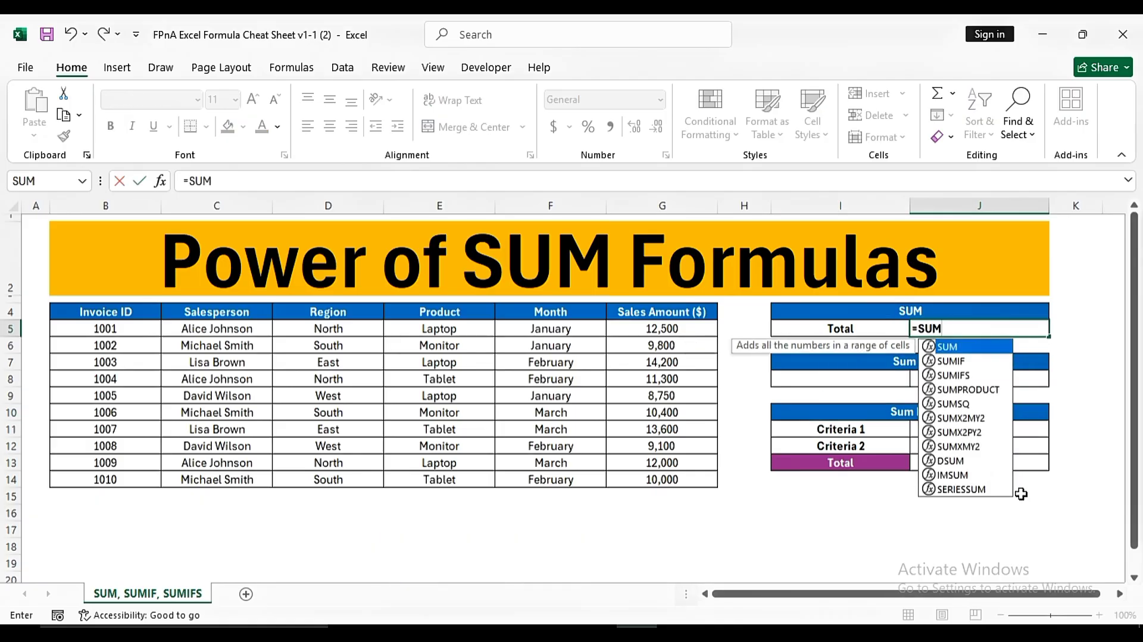
pyautogui.write('(')
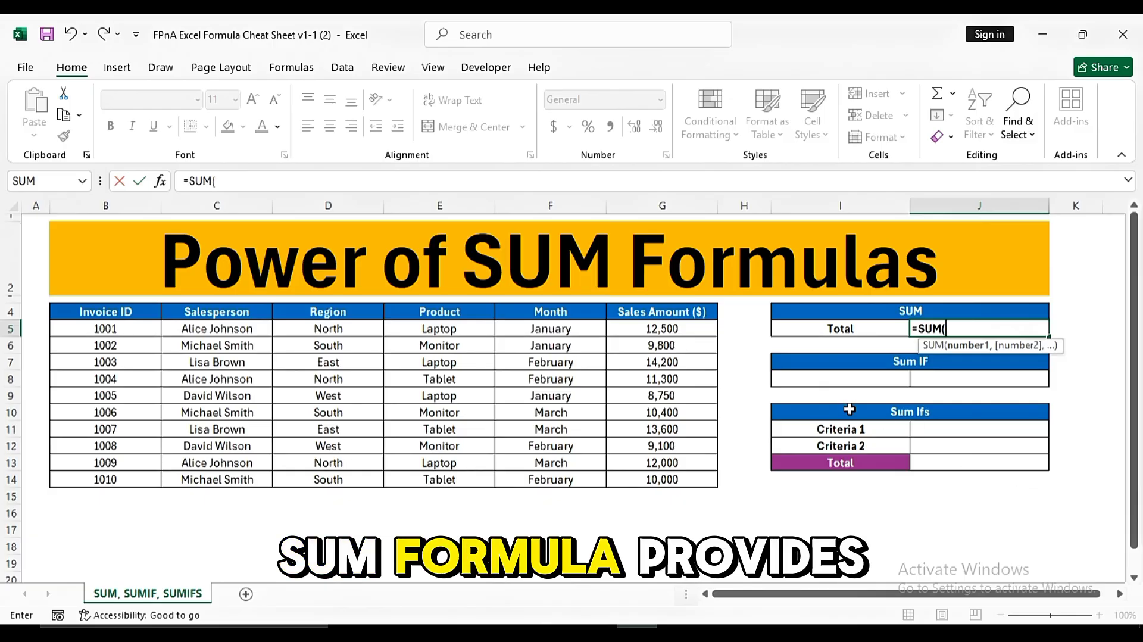
pyautogui.moveTo(684, 330); pyautogui.dragTo(691, 483)
pyautogui.write(')')
pyautogui.press('Return')
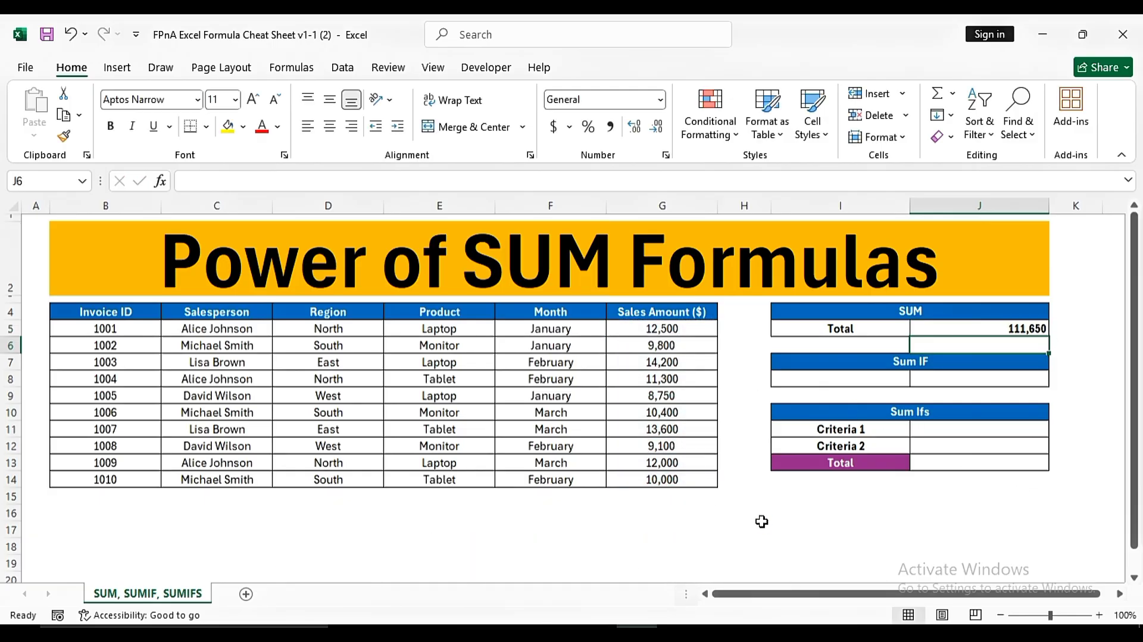
# Center the total in cell J5 horizontally.
pyautogui.click(985, 328)
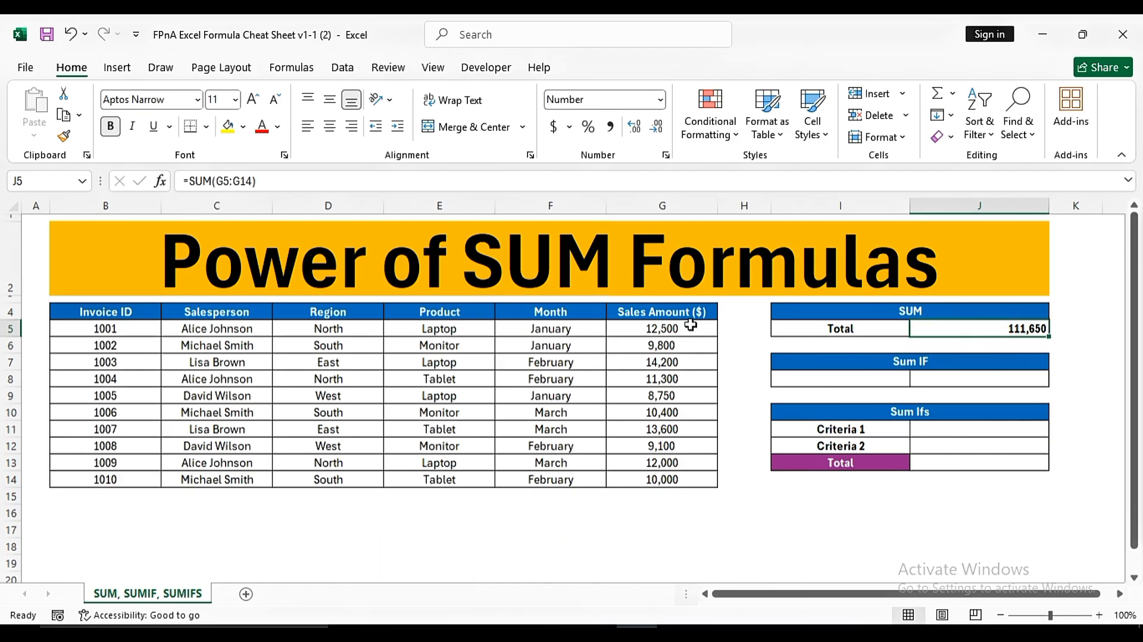
pyautogui.click(329, 127)
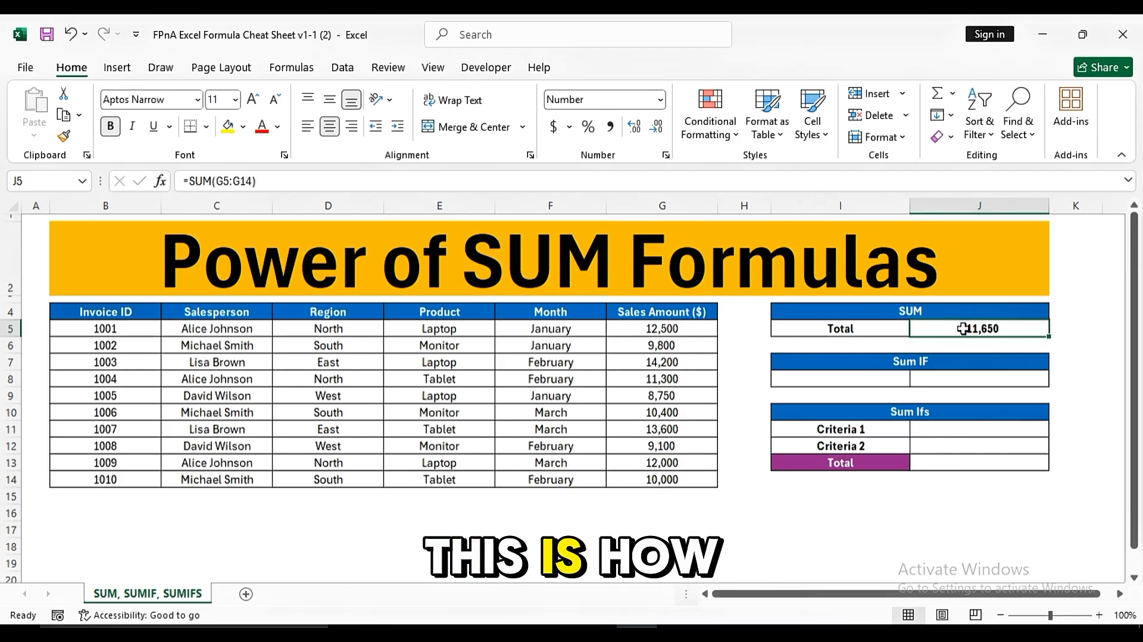
pyautogui.click(992, 500)
pyautogui.click(980, 326)
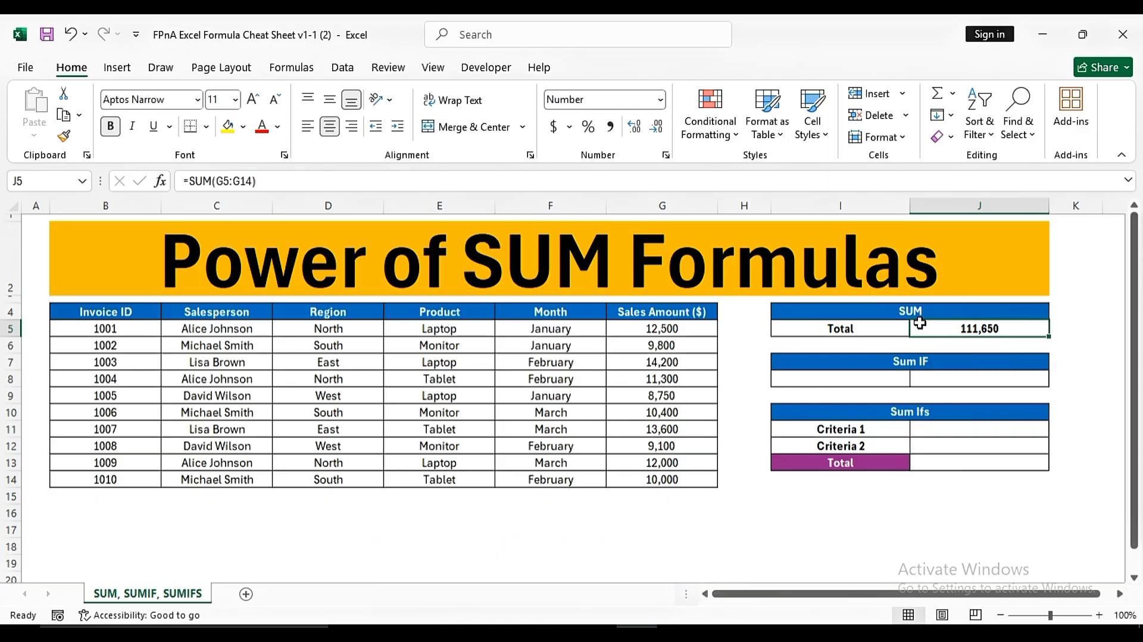
pyautogui.click(911, 310)
pyautogui.click(852, 332)
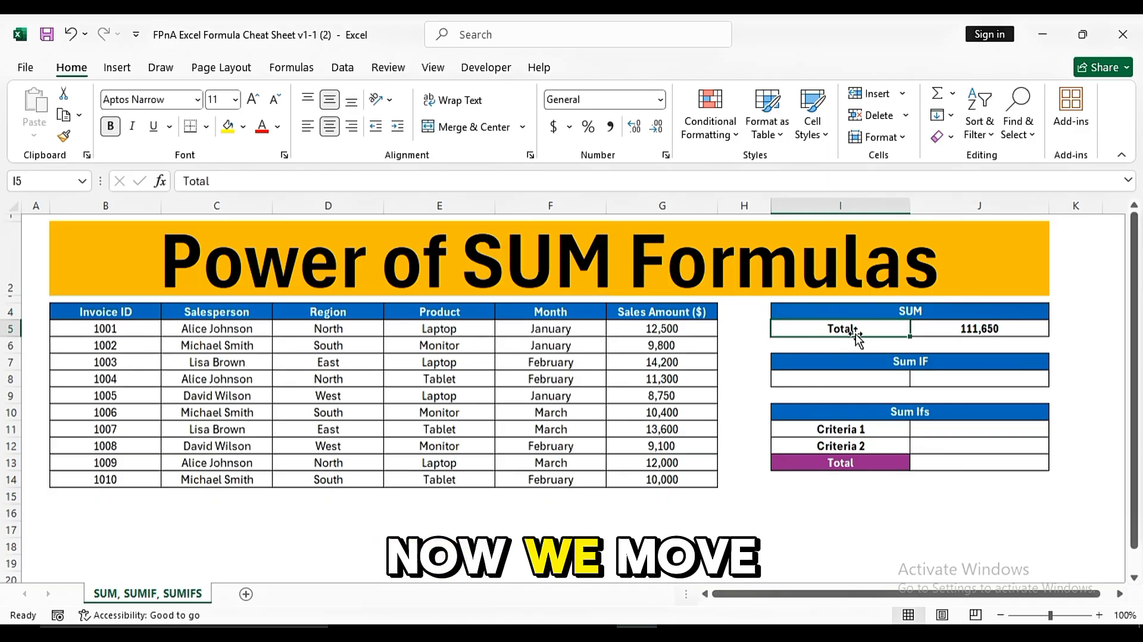
# Enter a SUMIF formula in J8 using region range D4:D14, criterion "East" and sum range G4:G14.
pyautogui.click(919, 364)
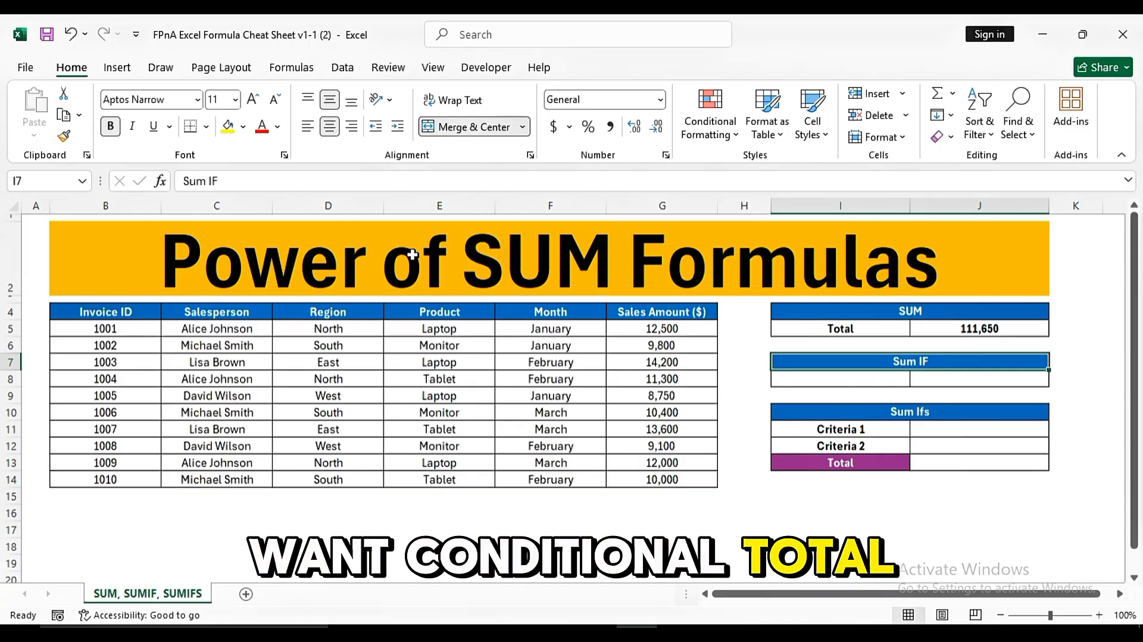
pyautogui.click(958, 383)
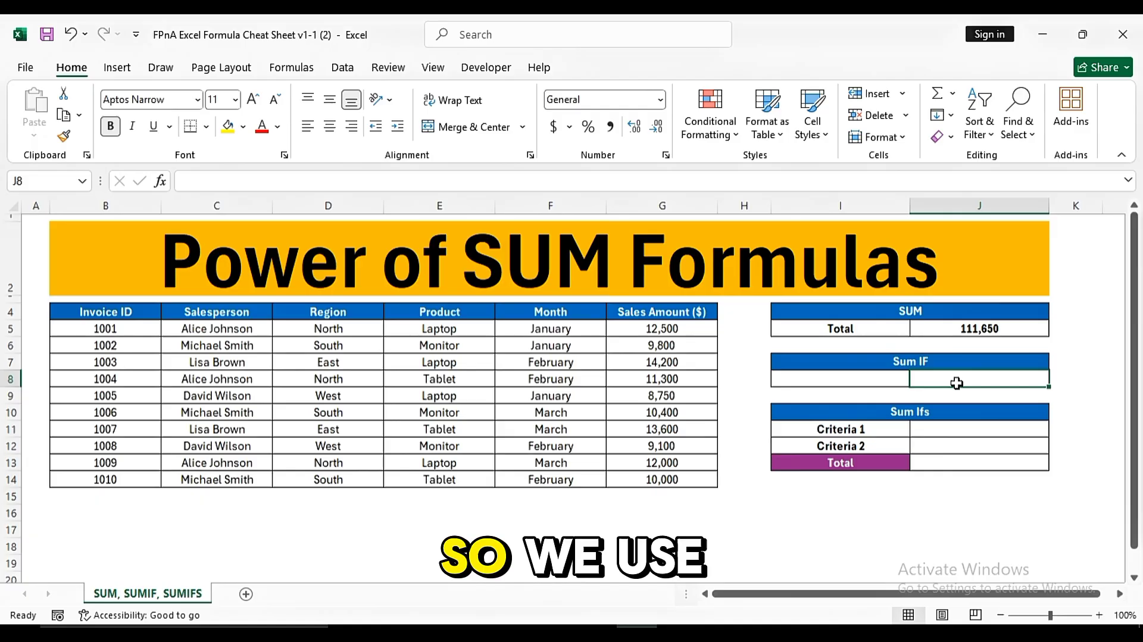
pyautogui.write('=SUM')
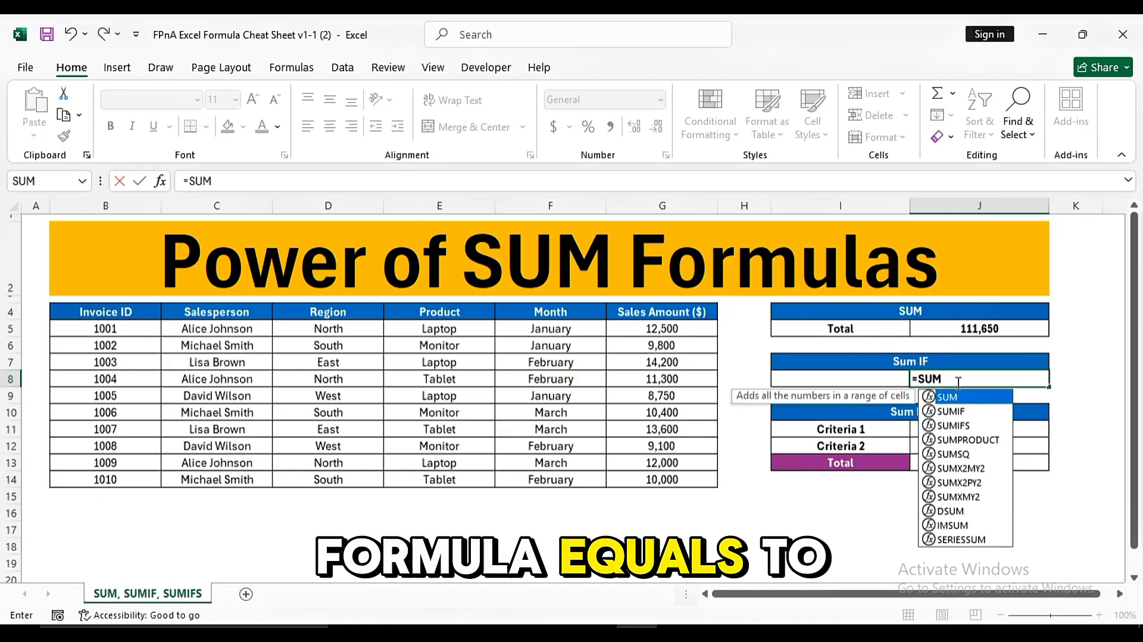
pyautogui.write('IF(')
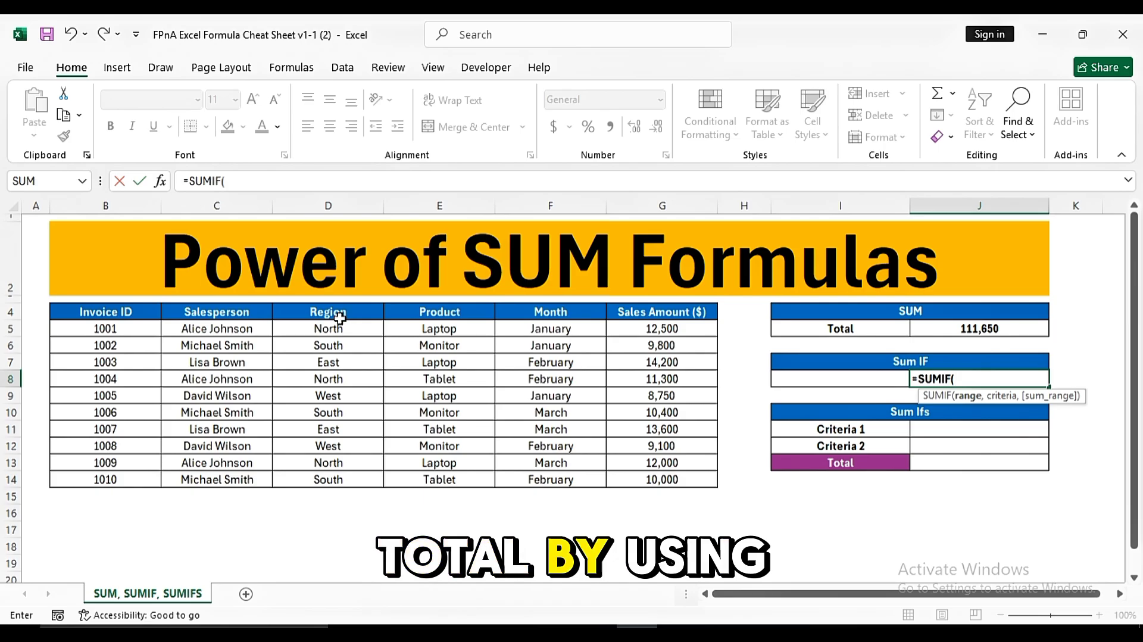
pyautogui.moveTo(340, 312); pyautogui.dragTo(332, 473)
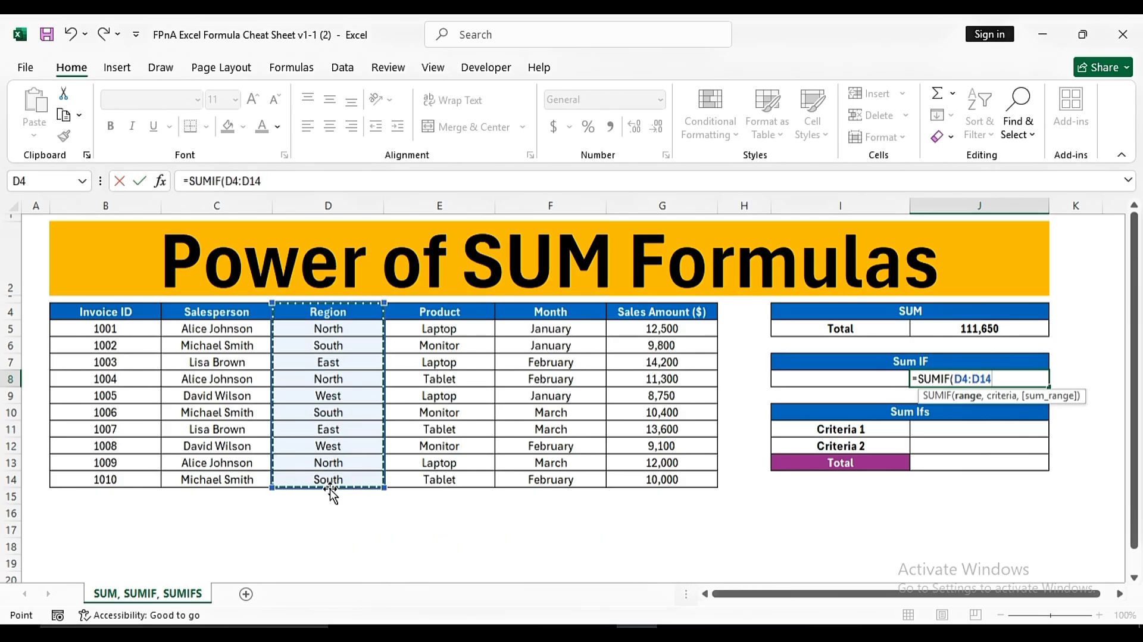
pyautogui.write(',')
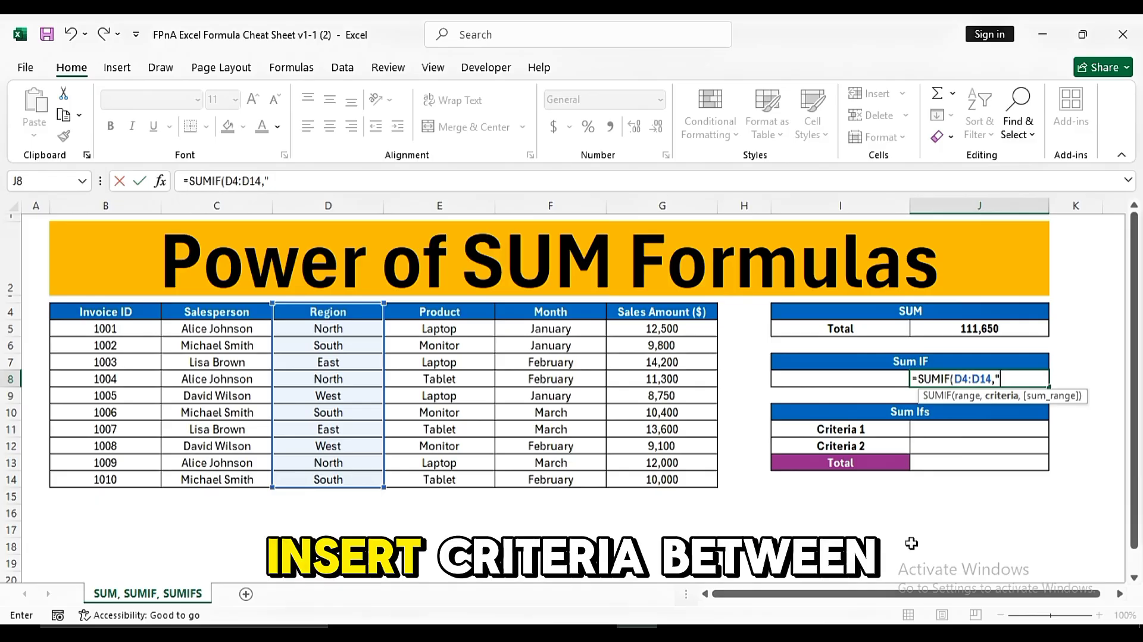
pyautogui.write('East')
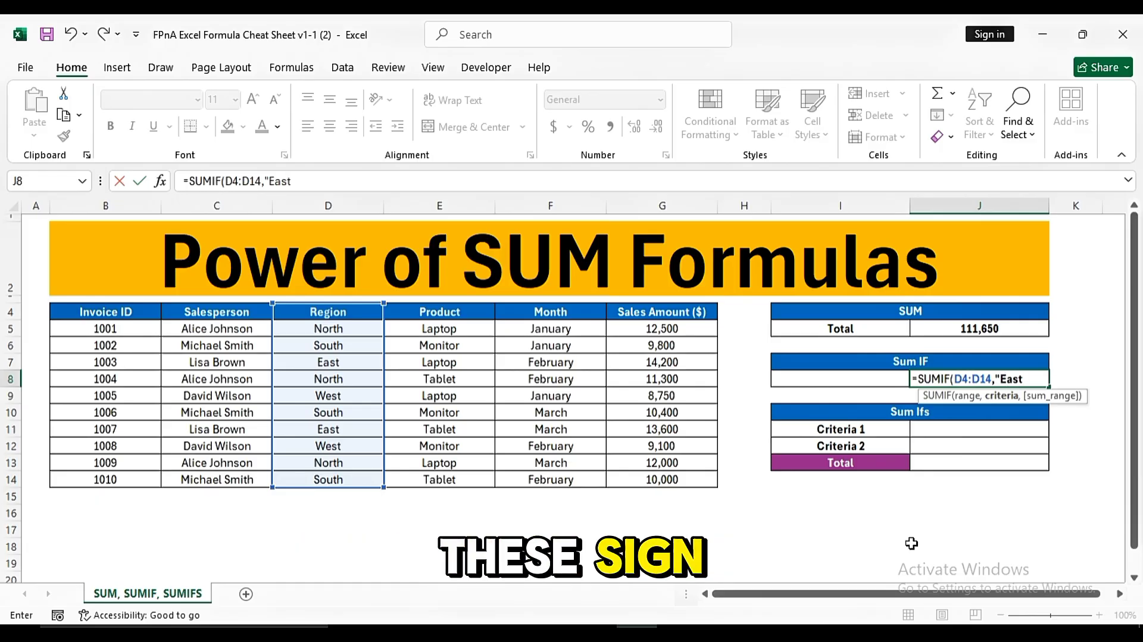
pyautogui.write('"')
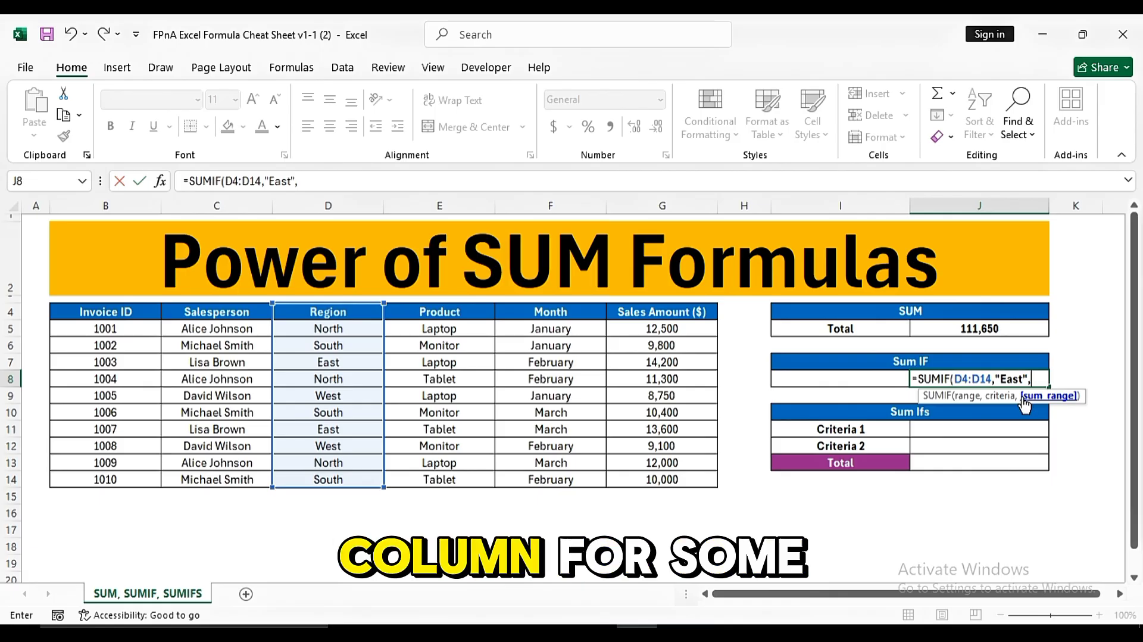
pyautogui.write(',')
pyautogui.moveTo(619, 331); pyautogui.dragTo(625, 479)
pyautogui.moveTo(635, 310); pyautogui.dragTo(637, 479)
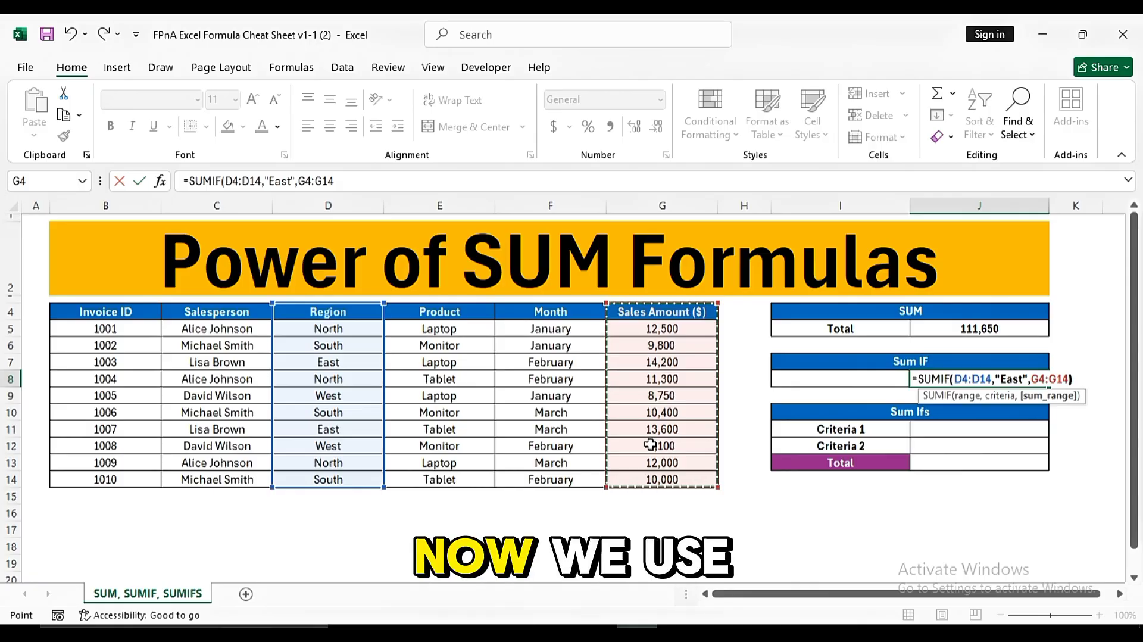
pyautogui.press('Return')
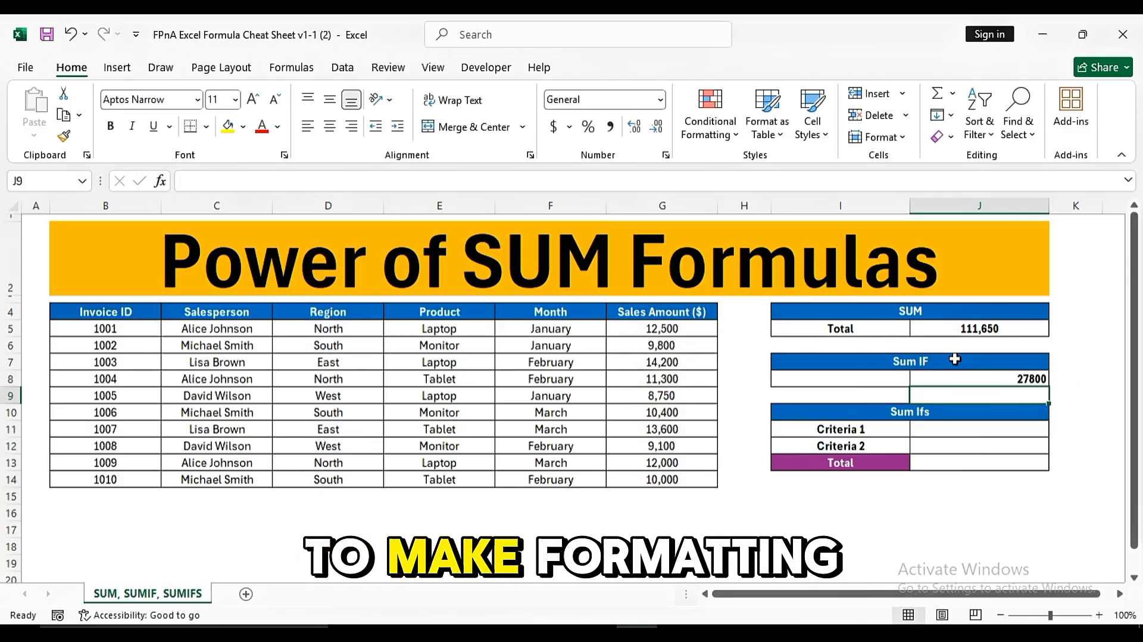
# Copy the formatting of the SUM total in J5 onto the SUMIF result in J8 with Format Painter.
pyautogui.click(961, 378)
pyautogui.click(960, 330)
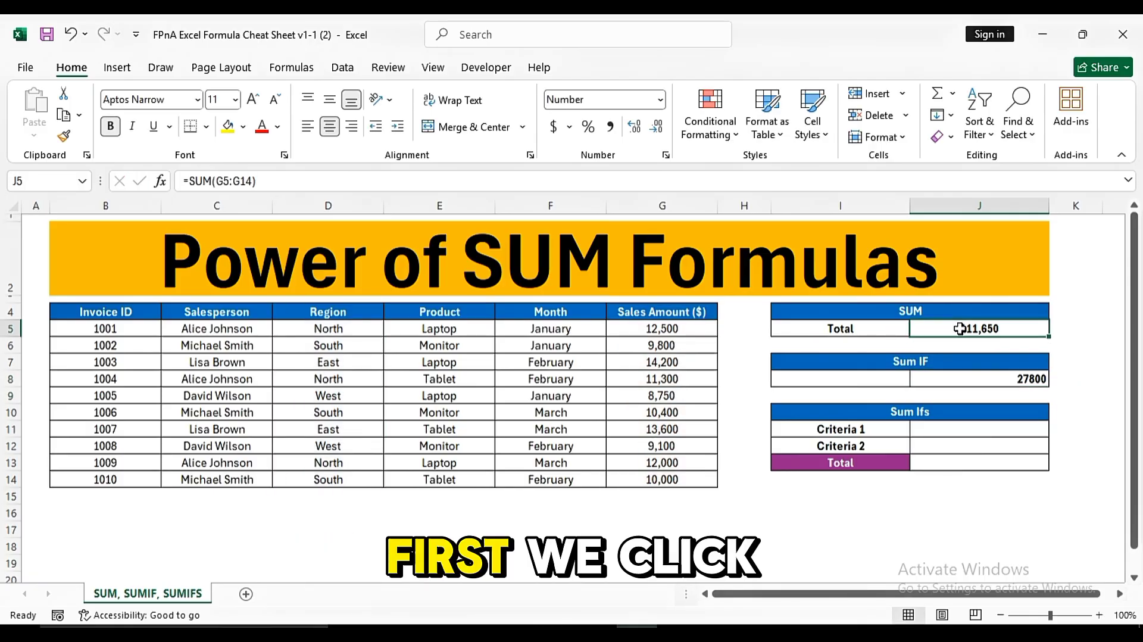
pyautogui.click(63, 137)
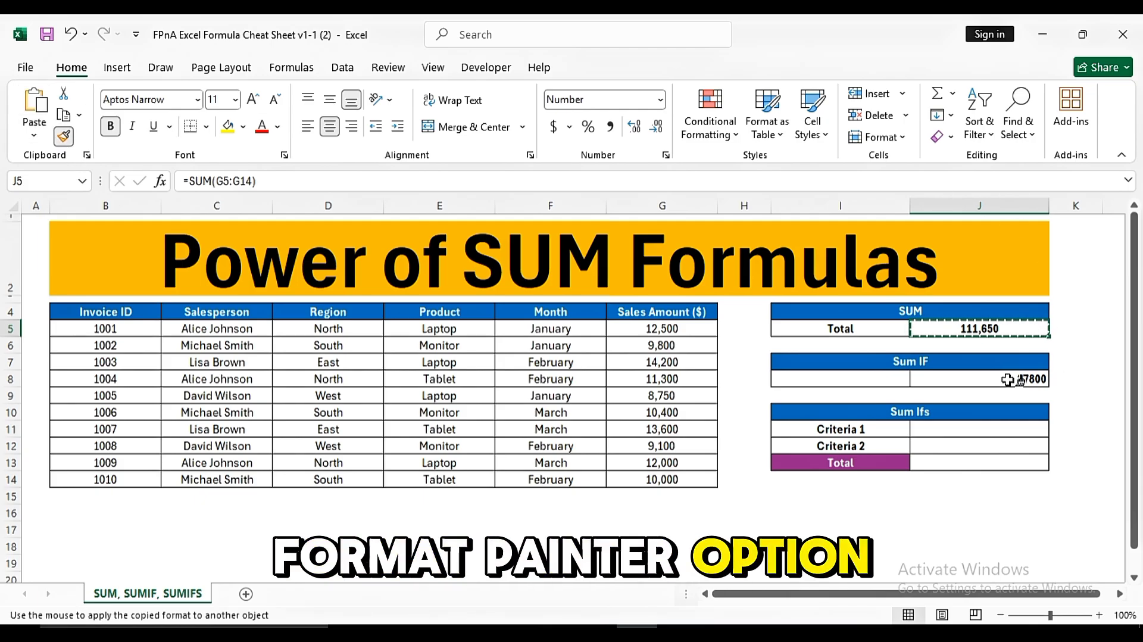
pyautogui.click(973, 378)
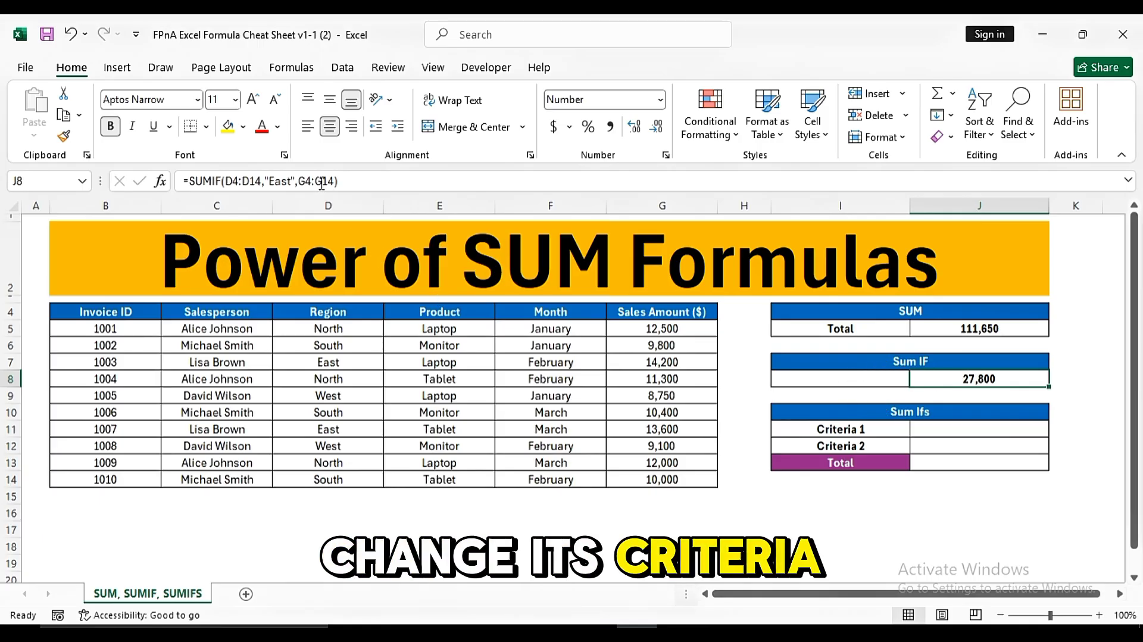
# Change the criterion in the J8 SUMIF formula to "North".
pyautogui.doubleClick(284, 180)
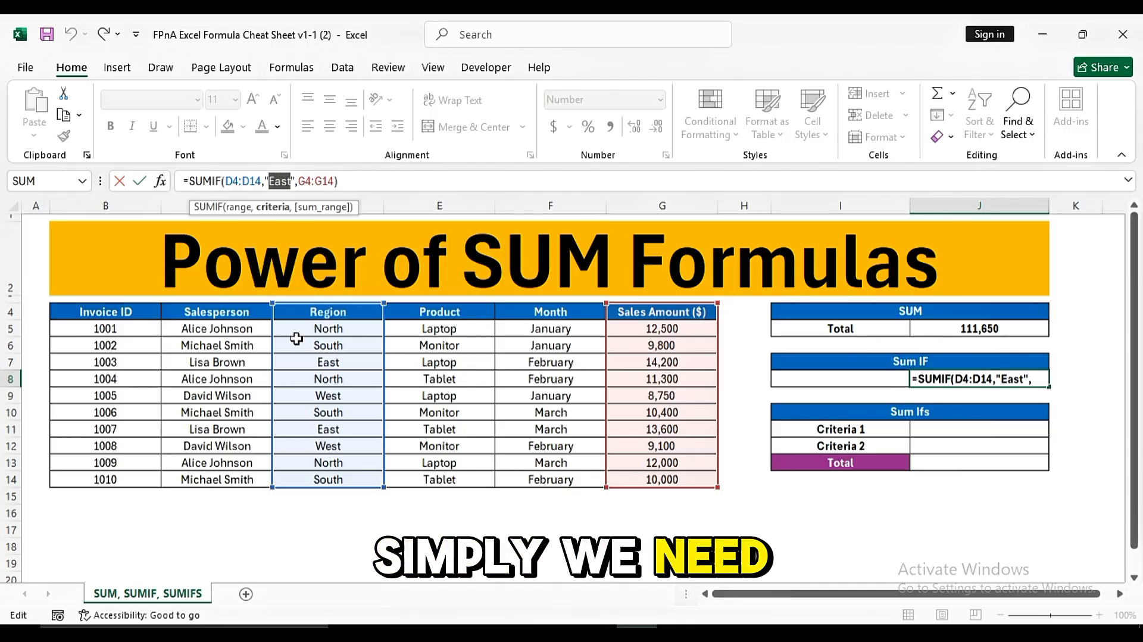
pyautogui.write('North')
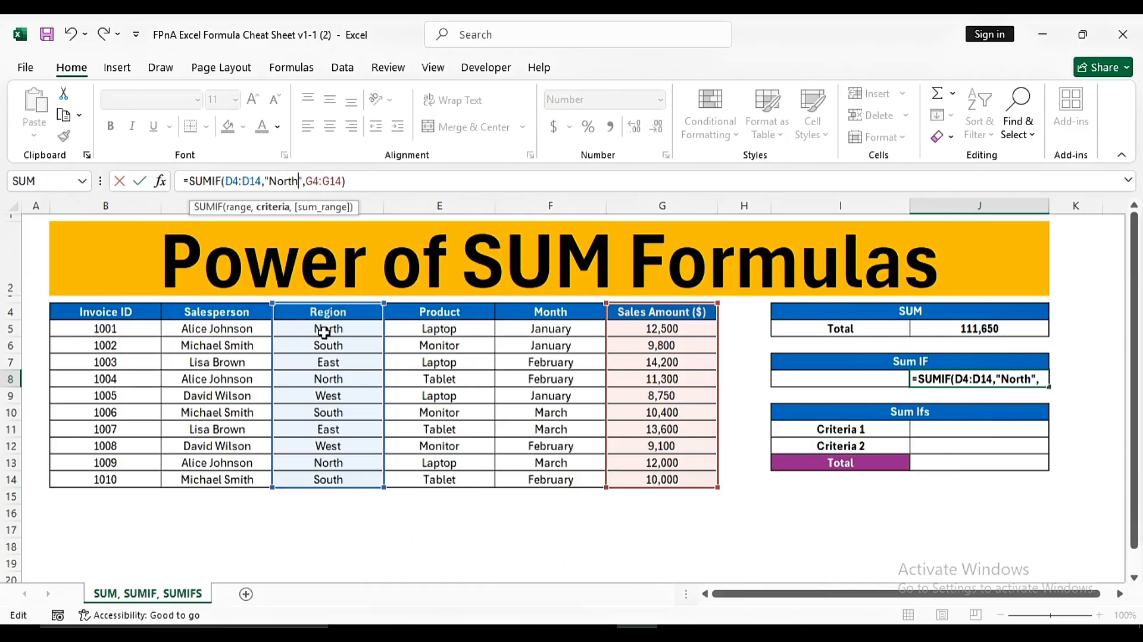
pyautogui.press('Return')
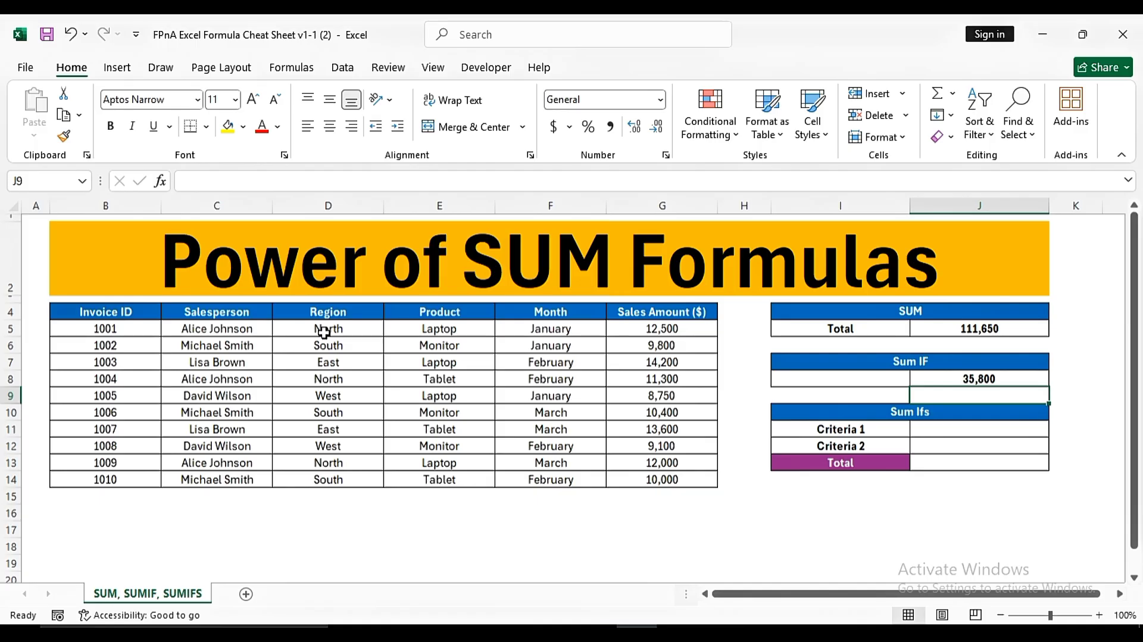
# Replace the typed criterion in the J8 SUMIF formula with a reference to cell I8.
pyautogui.click(967, 381)
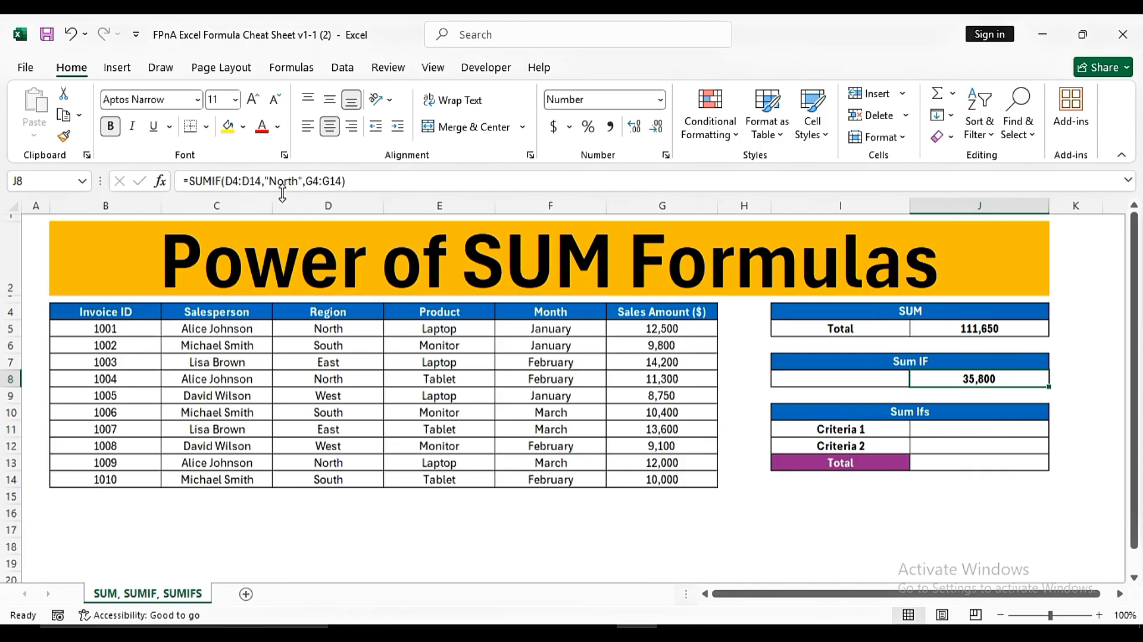
pyautogui.click(264, 182)
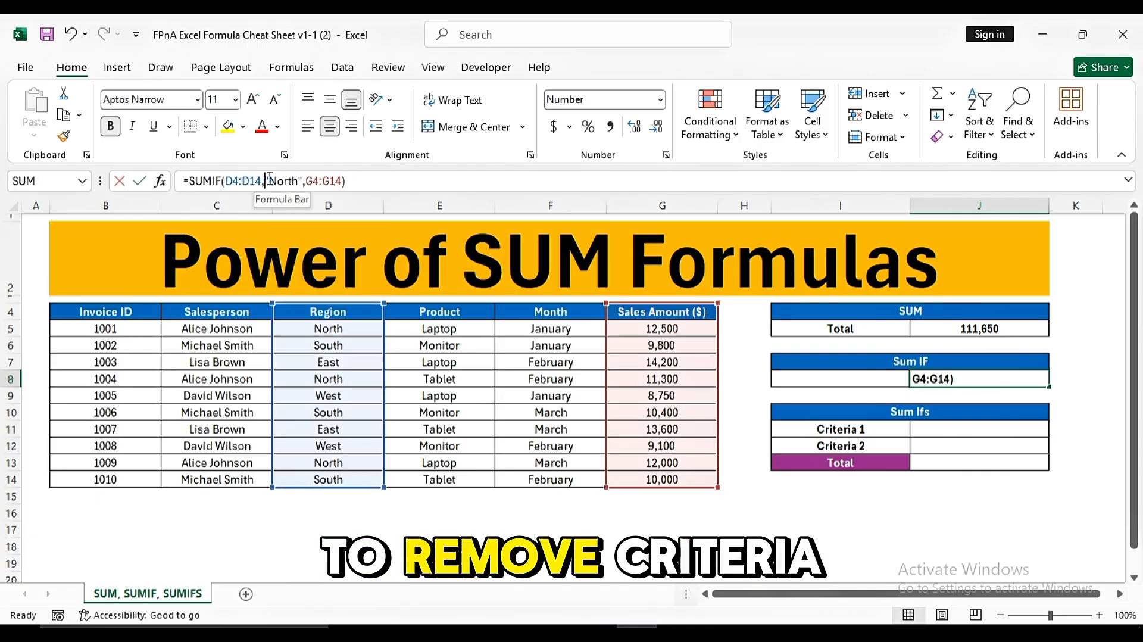
pyautogui.moveTo(264, 183); pyautogui.dragTo(302, 182)
pyautogui.press('BackSpace')
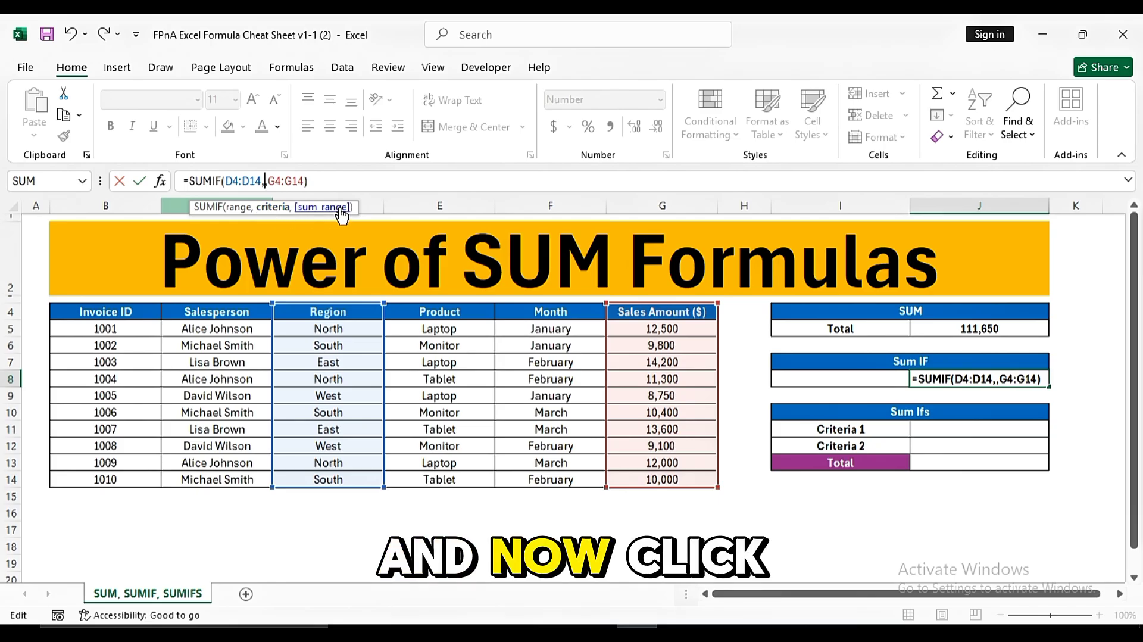
pyautogui.click(817, 381)
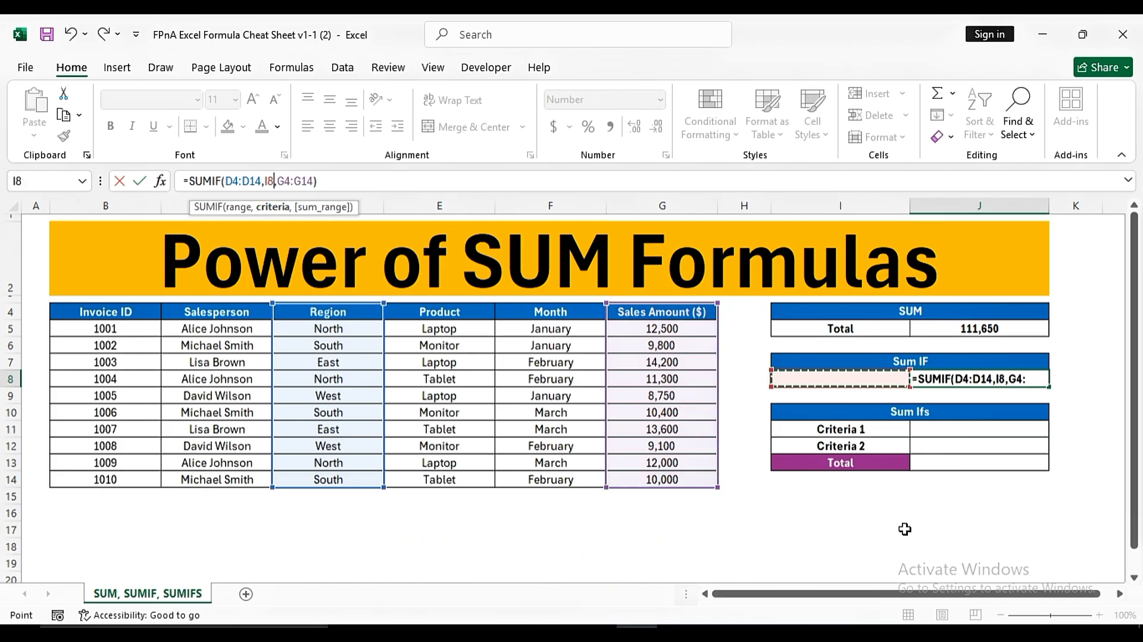
pyautogui.press('Return')
# Test the SUMIF formula by entering the regions East and North in turn in criterion cell I8.
pyautogui.press('Up')
pyautogui.press('Left')
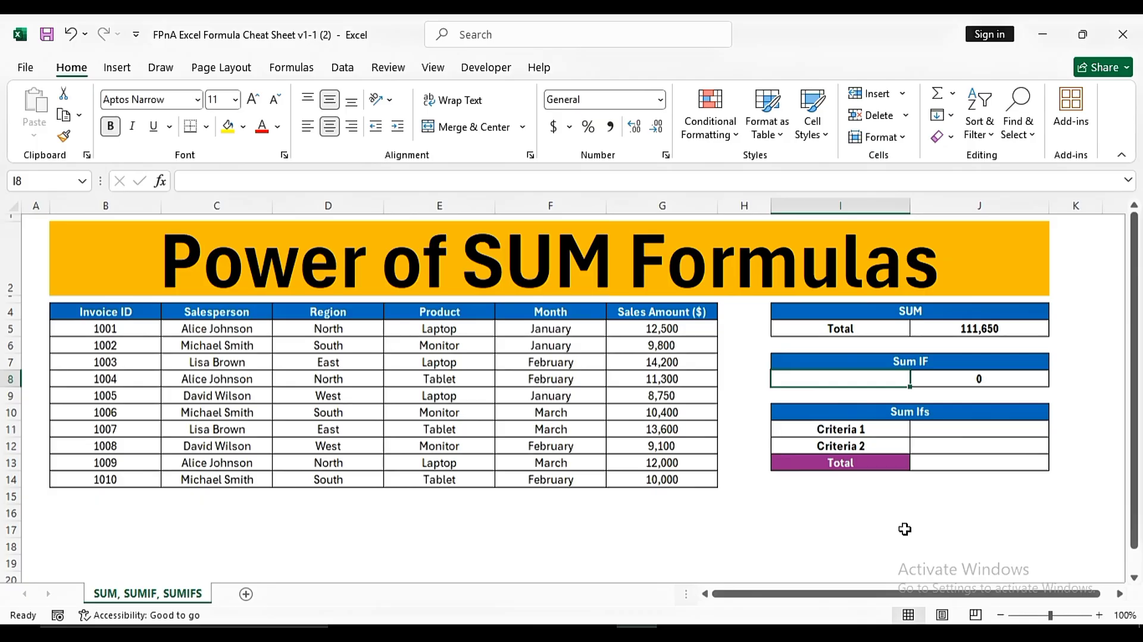
pyautogui.write('East')
pyautogui.press('Return')
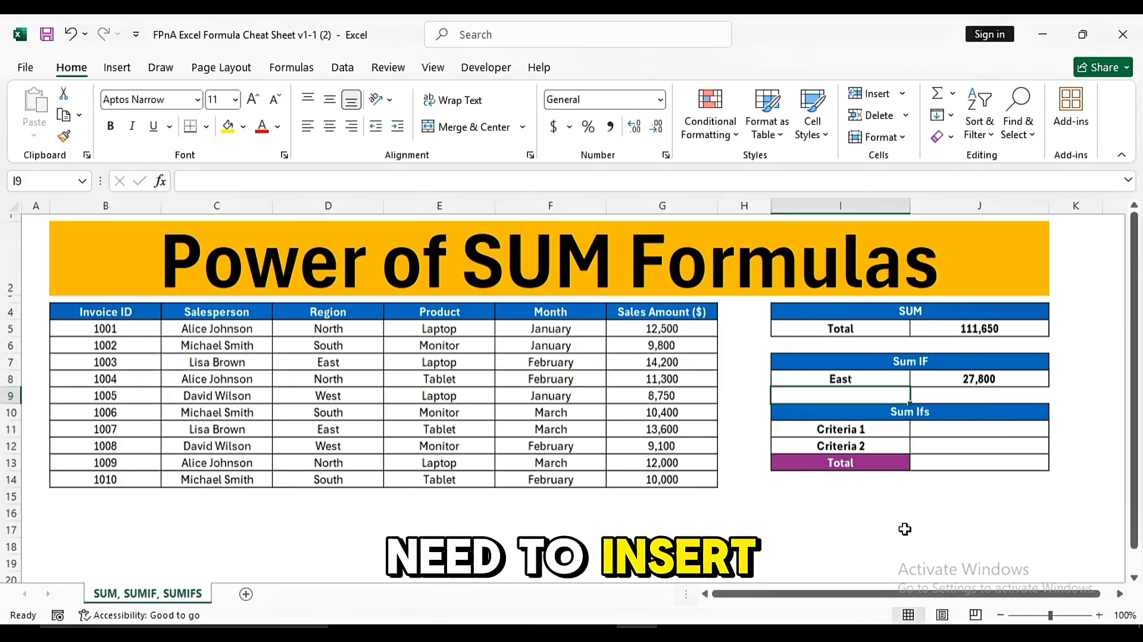
pyautogui.press('Up')
pyautogui.write('North')
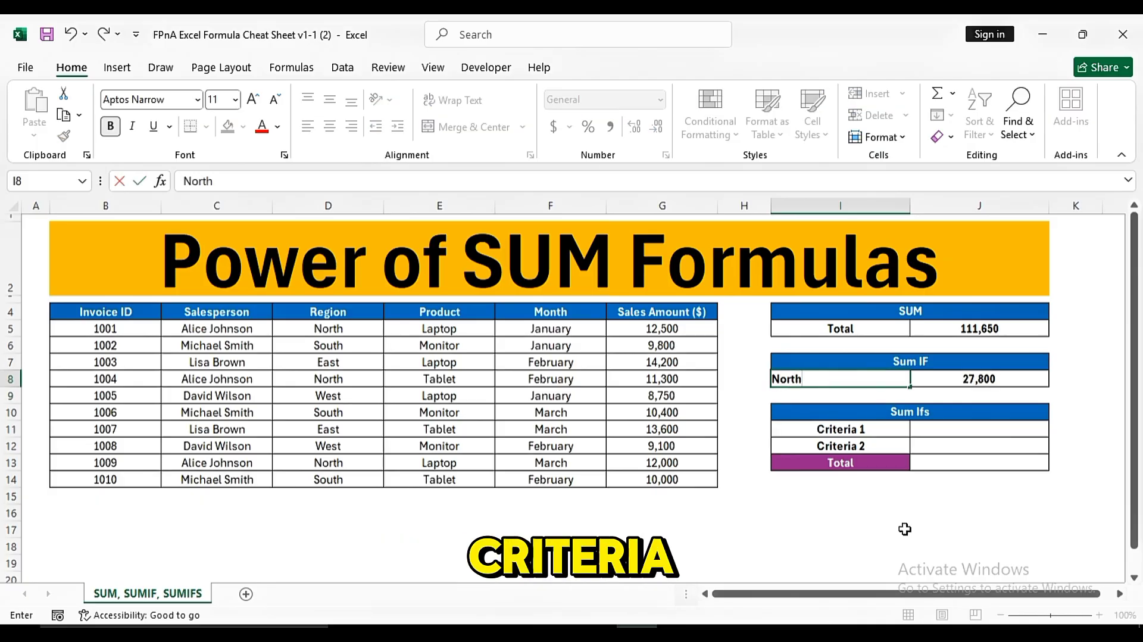
pyautogui.press('Return')
# Set the region criterion in cell I8 to West and select the SUMIF result in J8.
pyautogui.press('Up')
pyautogui.write('West')
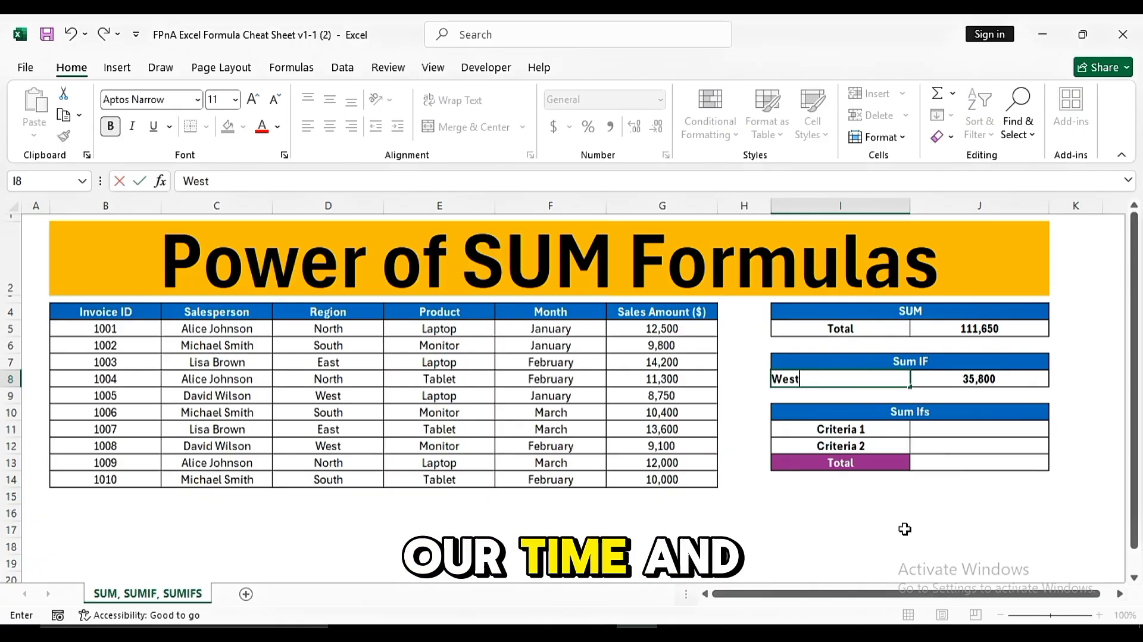
pyautogui.press('Return')
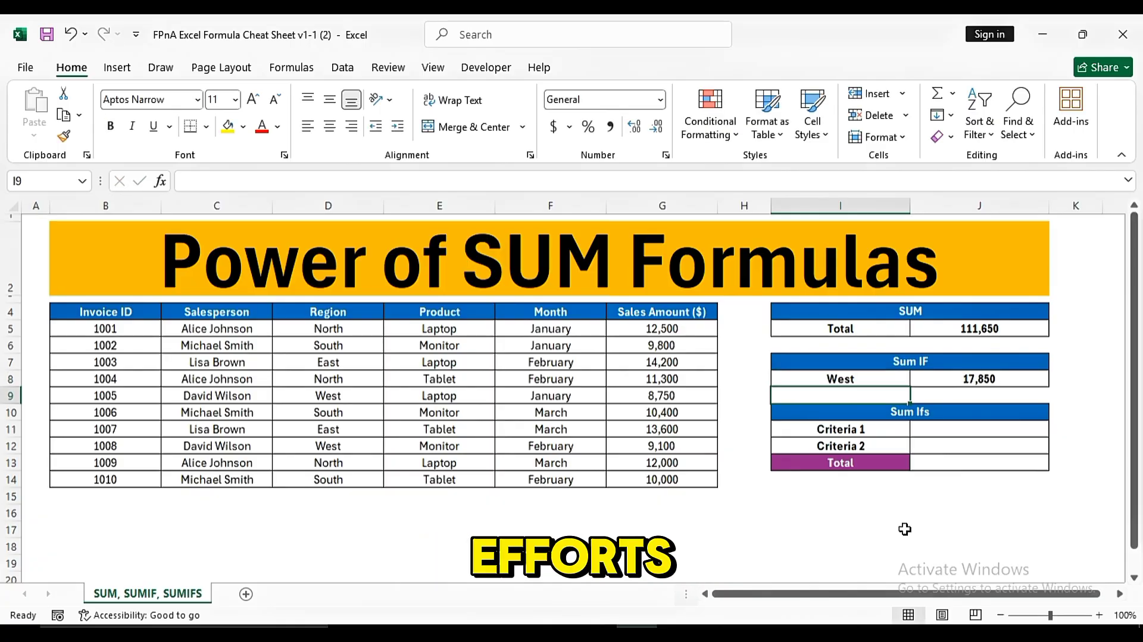
pyautogui.click(954, 375)
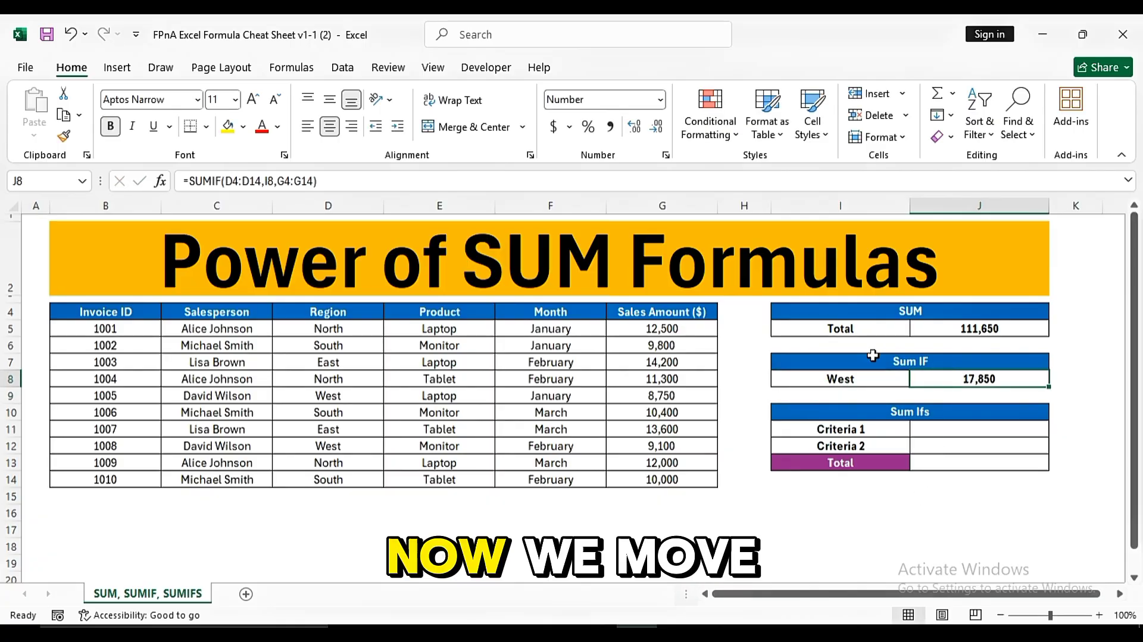
# Start a SUMIFS formula in the Criteria 1 cell J11 with the Sales Amount column G4:G14 as the sum range.
pyautogui.click(920, 414)
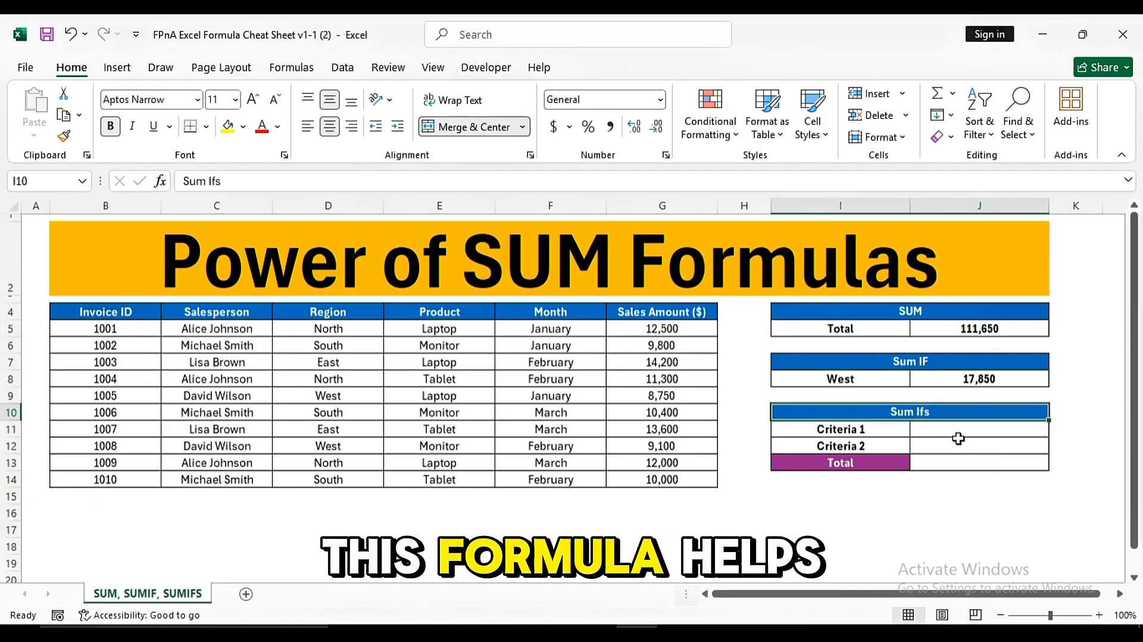
pyautogui.click(958, 432)
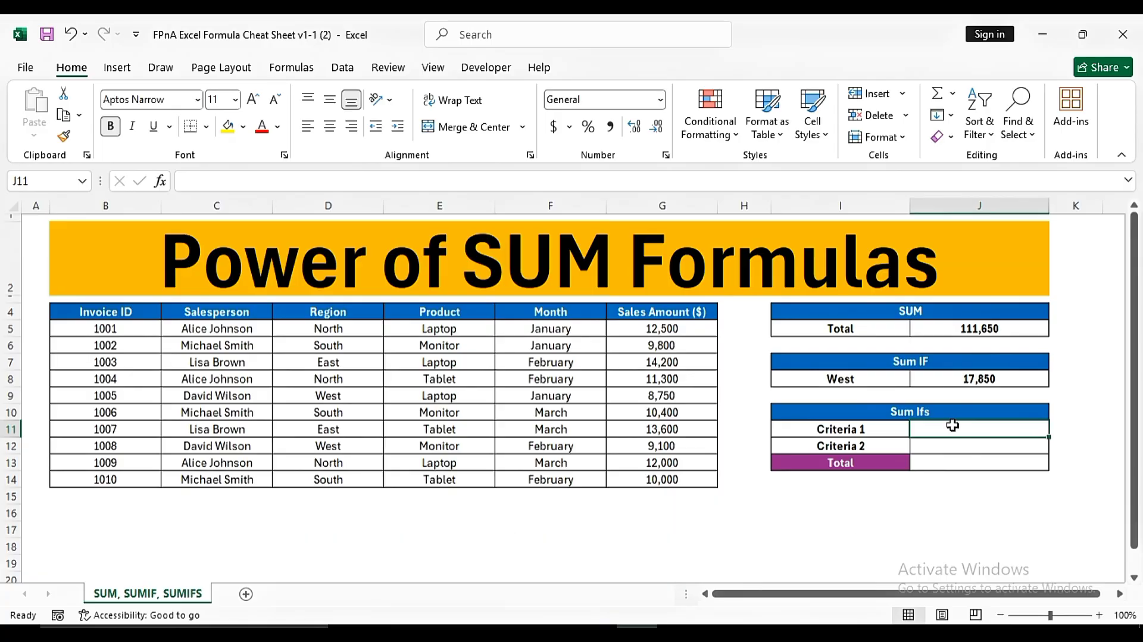
pyautogui.write('=')
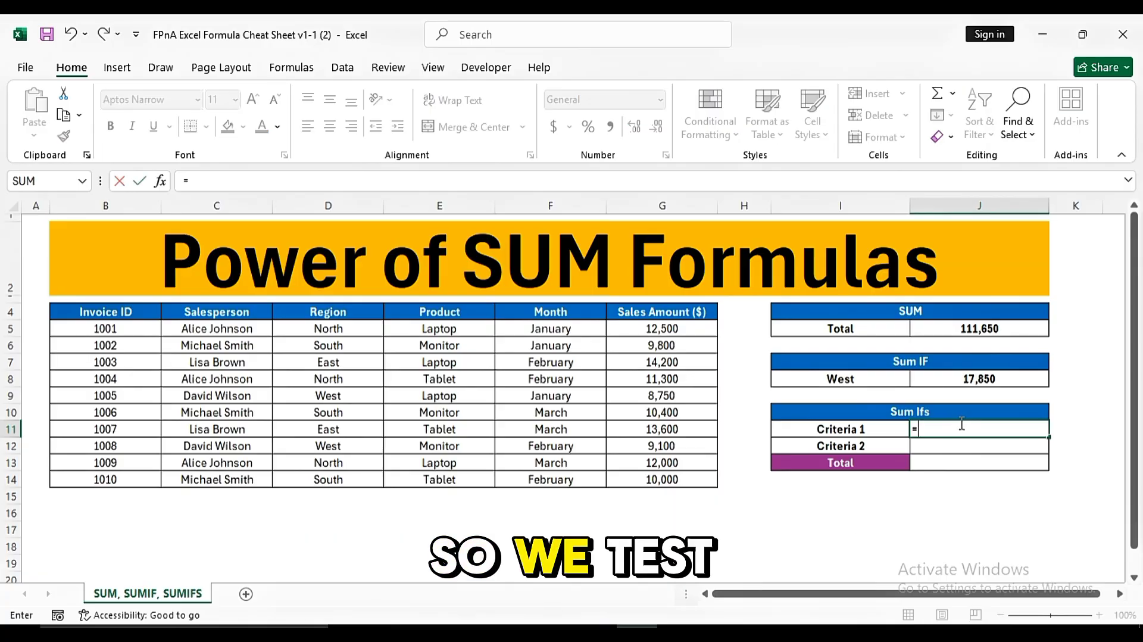
pyautogui.write('sumifs')
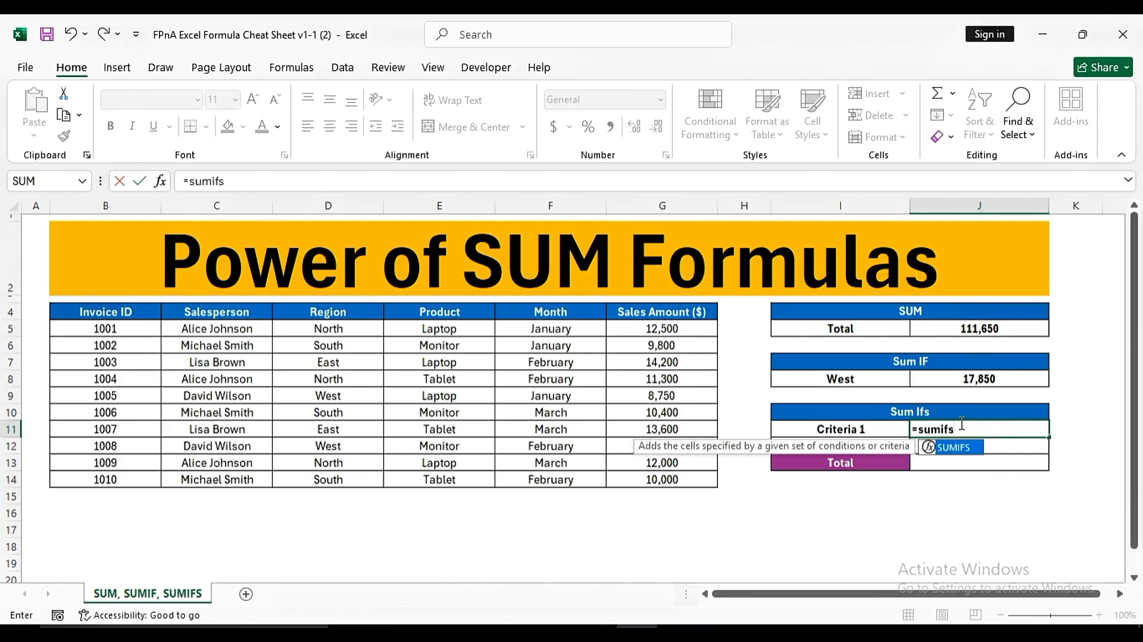
pyautogui.write('(')
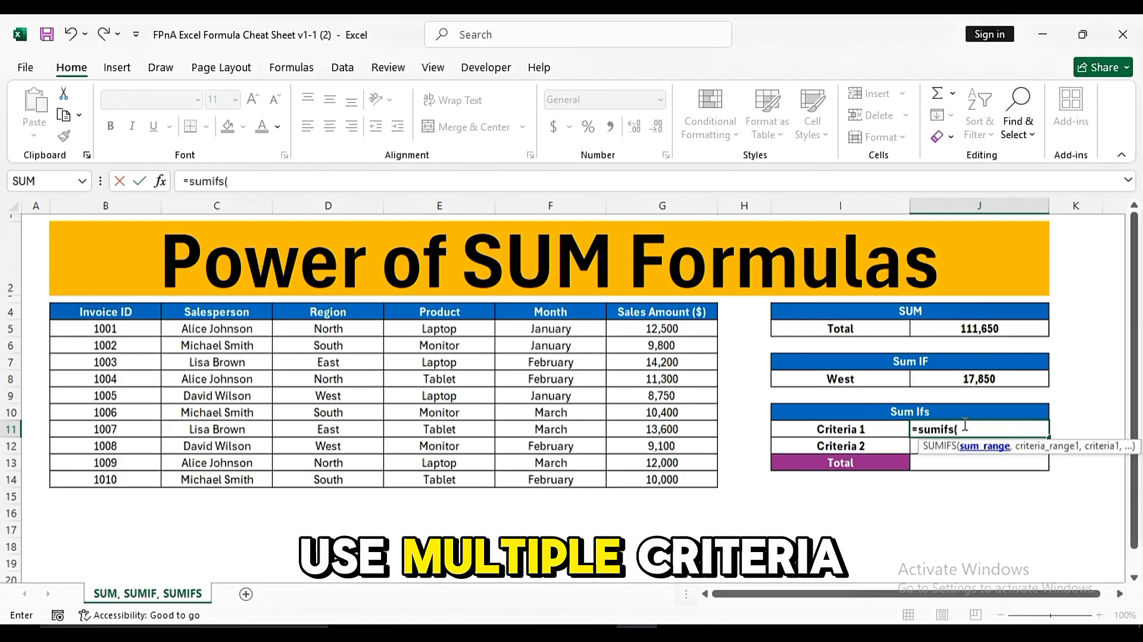
pyautogui.click(246, 175)
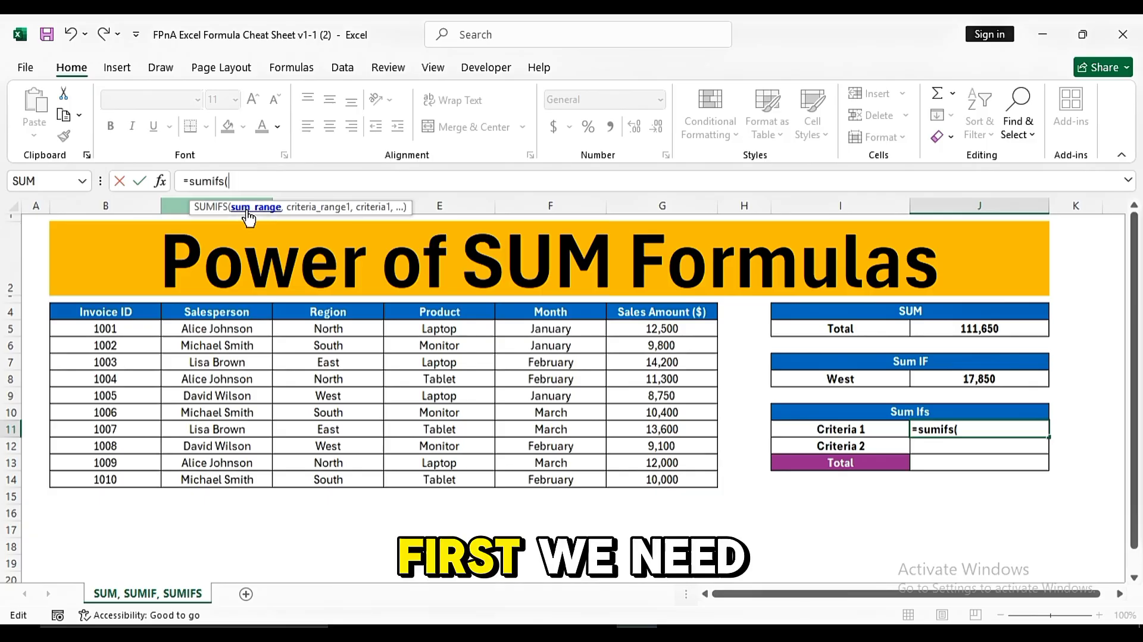
pyautogui.moveTo(649, 312); pyautogui.dragTo(654, 470)
pyautogui.write(',')
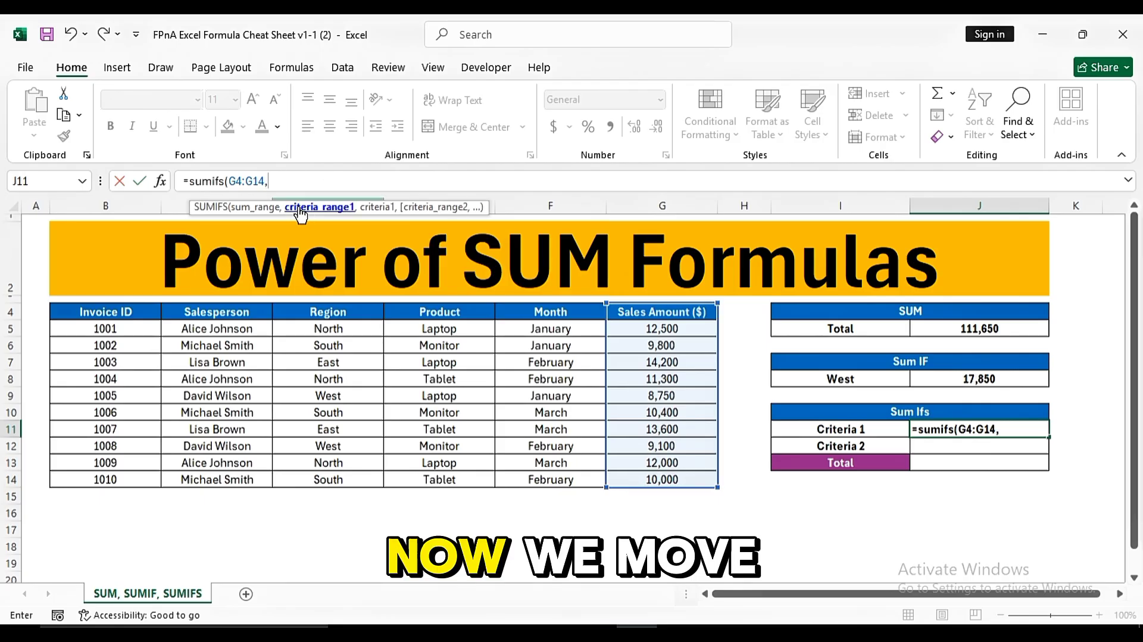
# Add the Region column D4:D14 as the first criteria range in the J11 formula, with "East" as its criterion.
pyautogui.moveTo(327, 313); pyautogui.dragTo(331, 474)
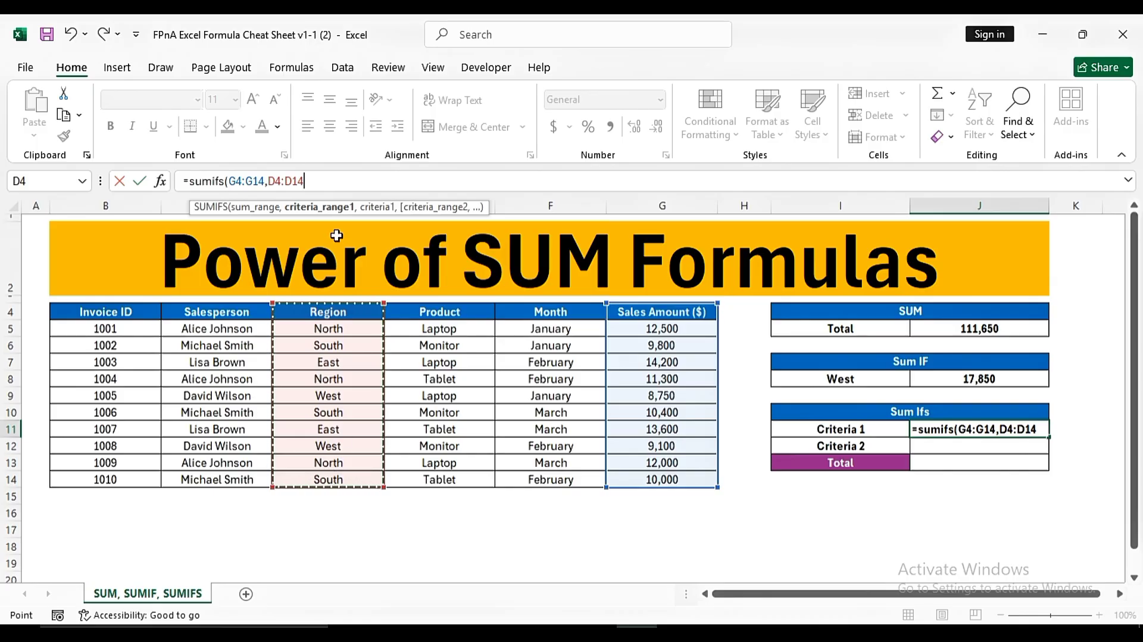
pyautogui.write(',')
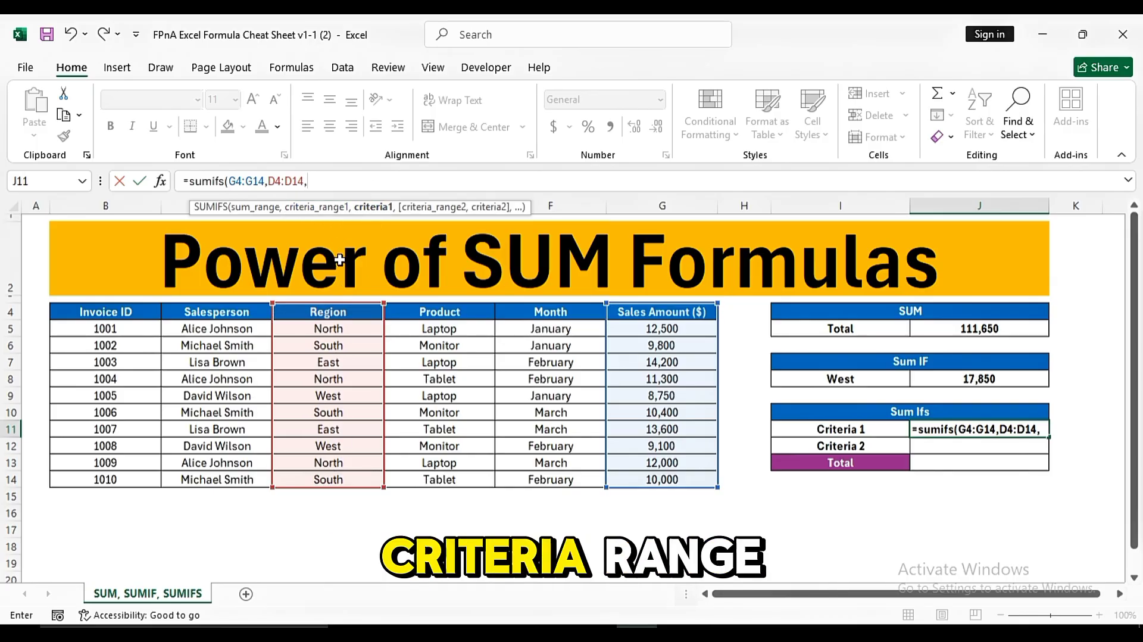
pyautogui.write('"East')
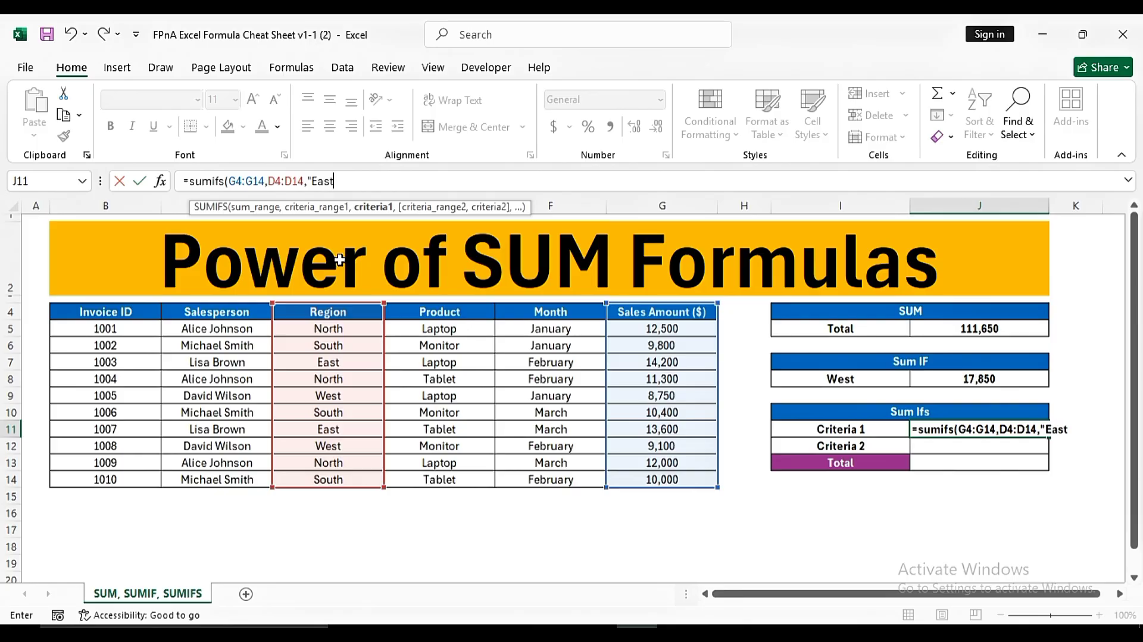
pyautogui.write('",')
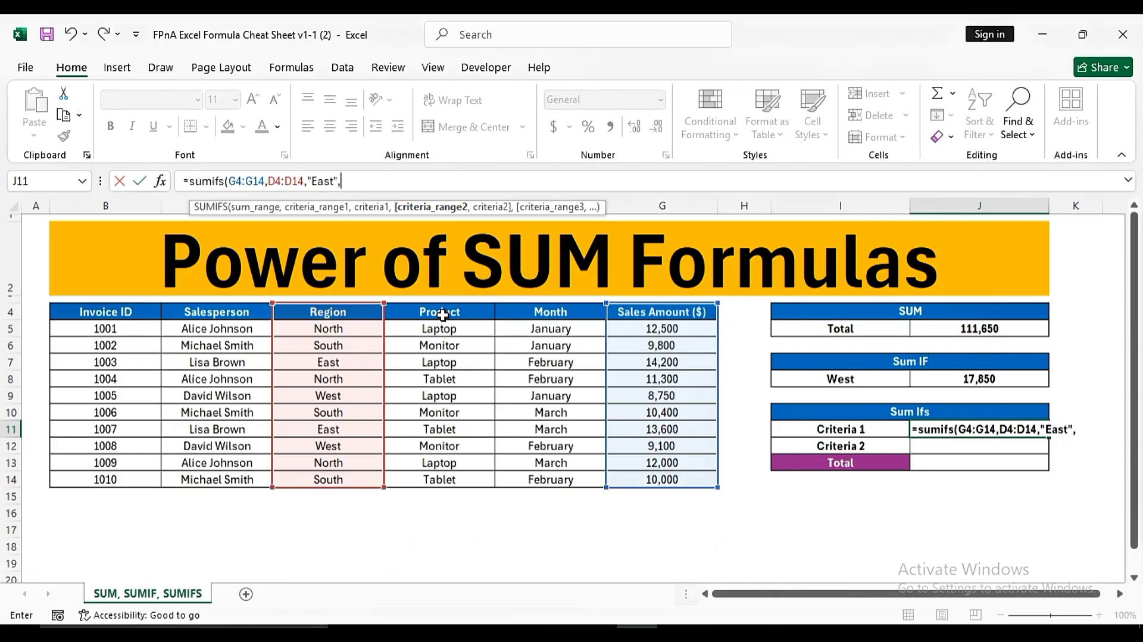
# Add the Product column E4:E14 with the criterion "Laptop" as the second condition and complete the J11 formula.
pyautogui.moveTo(442, 311); pyautogui.dragTo(443, 476)
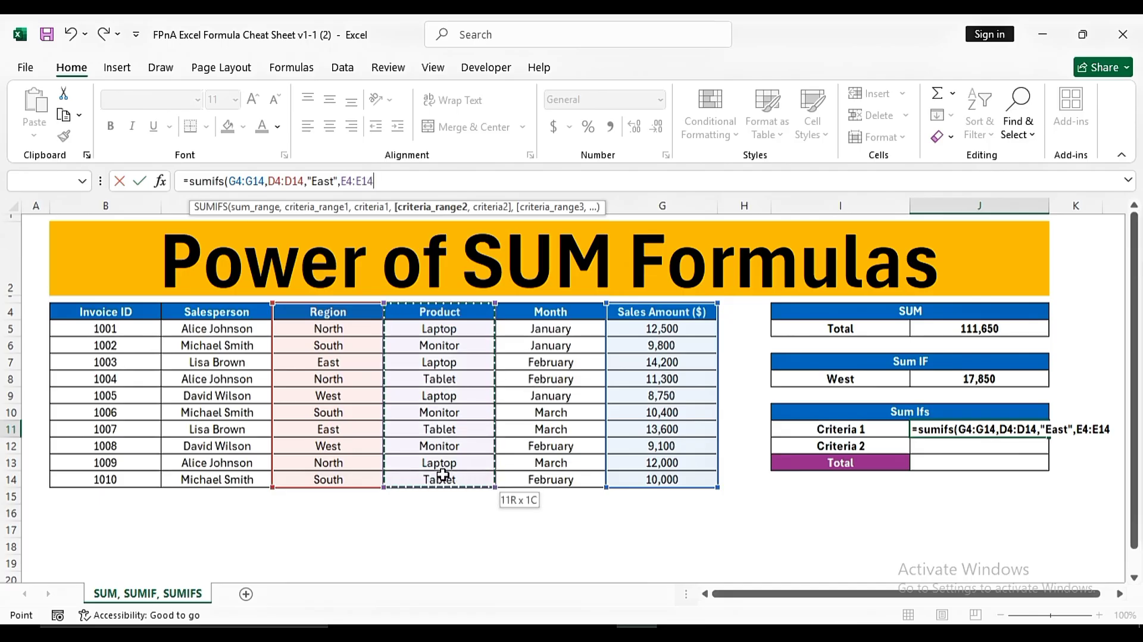
pyautogui.write(',')
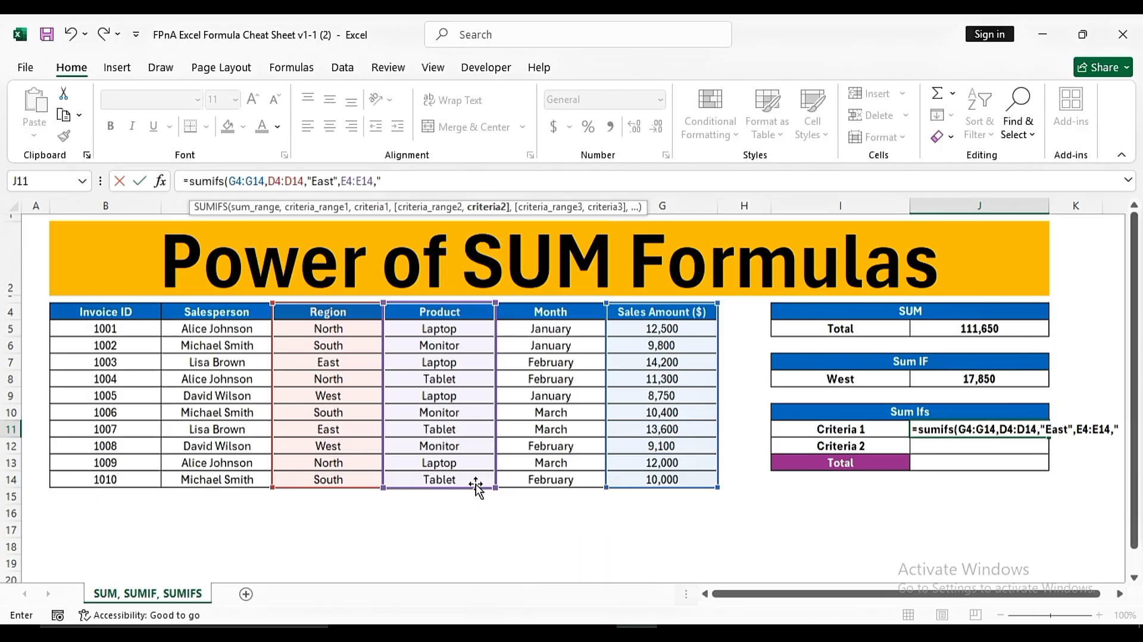
pyautogui.write('"P')
pyautogui.press('BackSpace')
pyautogui.write('Lap')
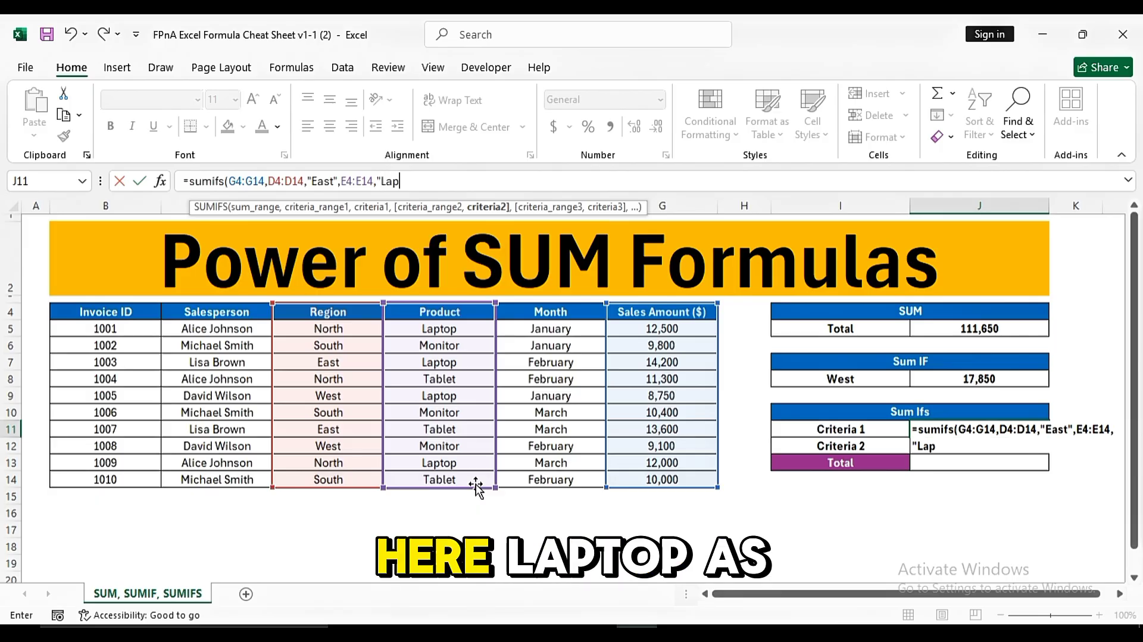
pyautogui.write('top"')
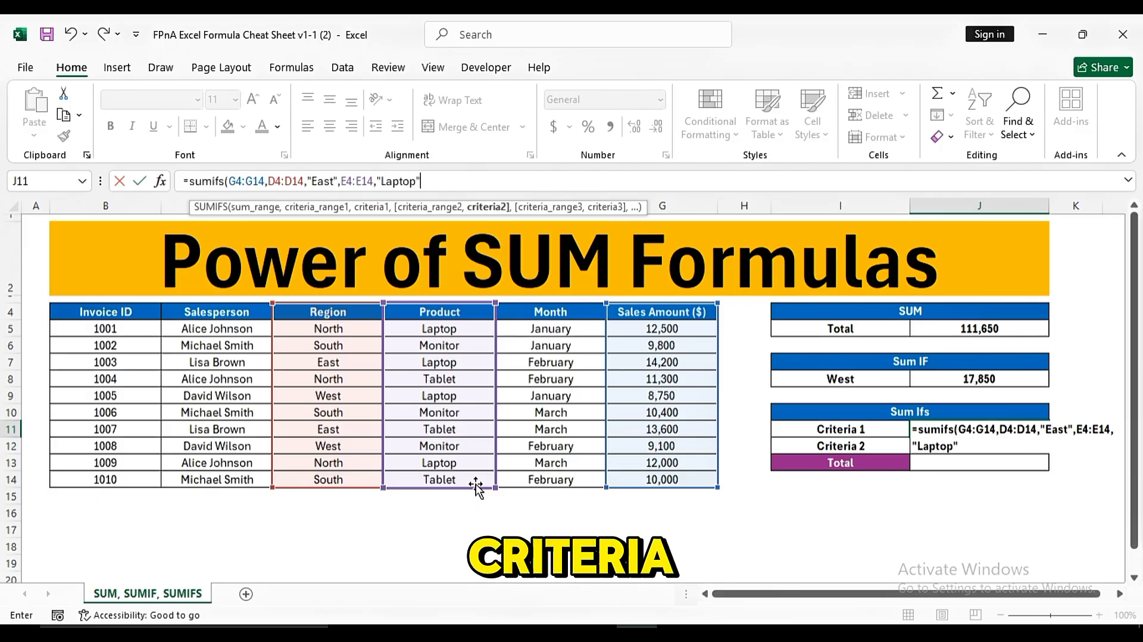
pyautogui.write(')')
pyautogui.press('Return')
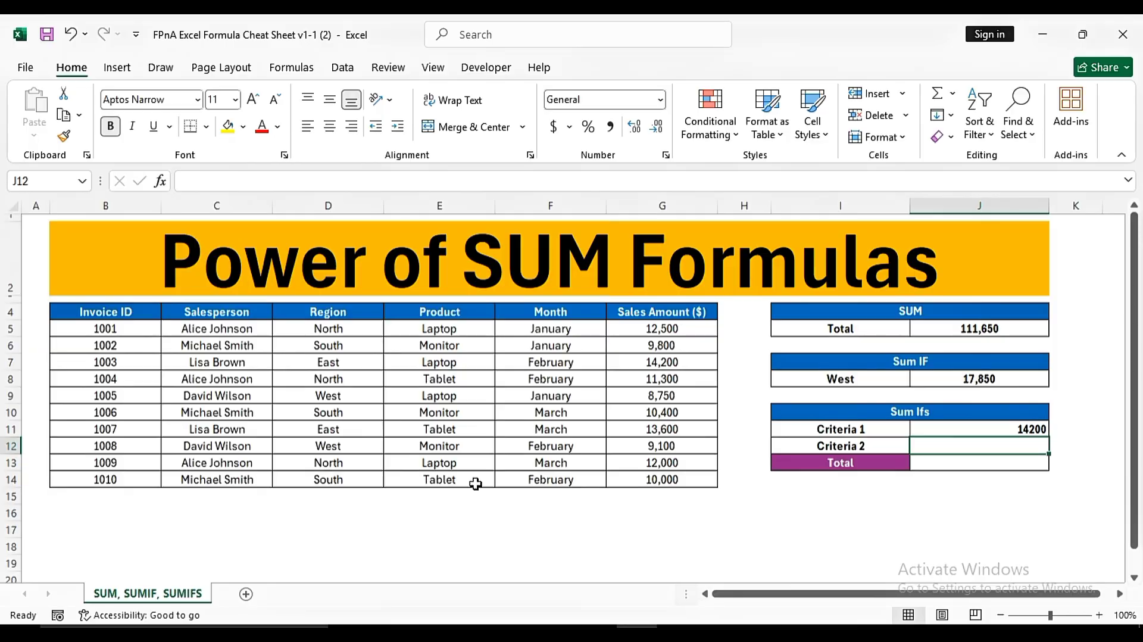
# Copy the formatting of the SUM total in J5 to the Sum Ifs result cells J11:J13.
pyautogui.click(1006, 427)
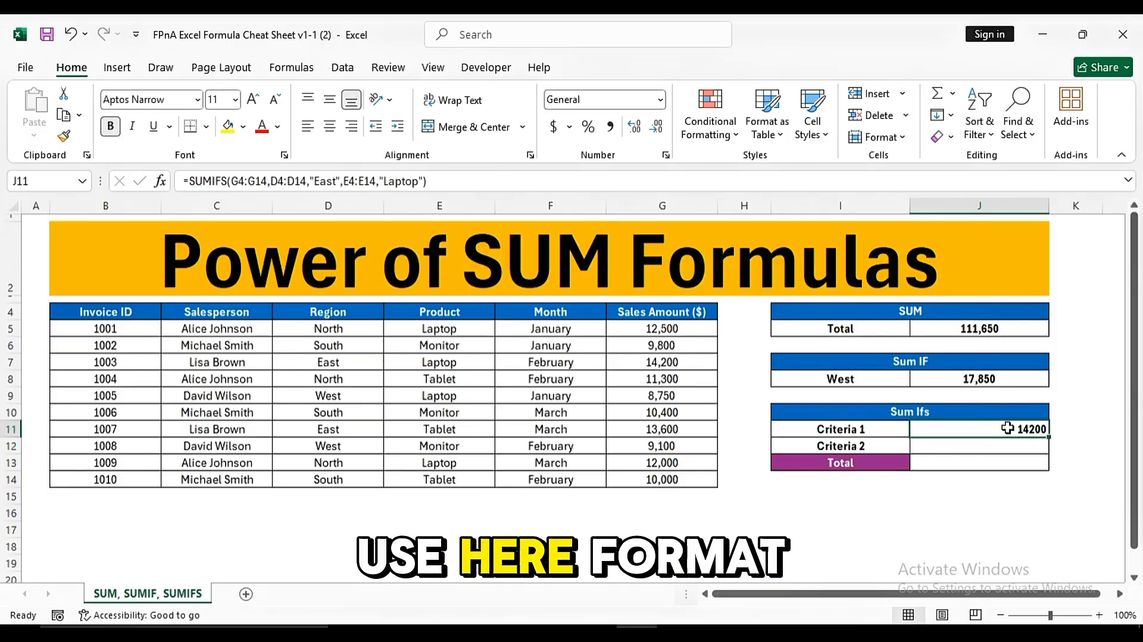
pyautogui.click(962, 335)
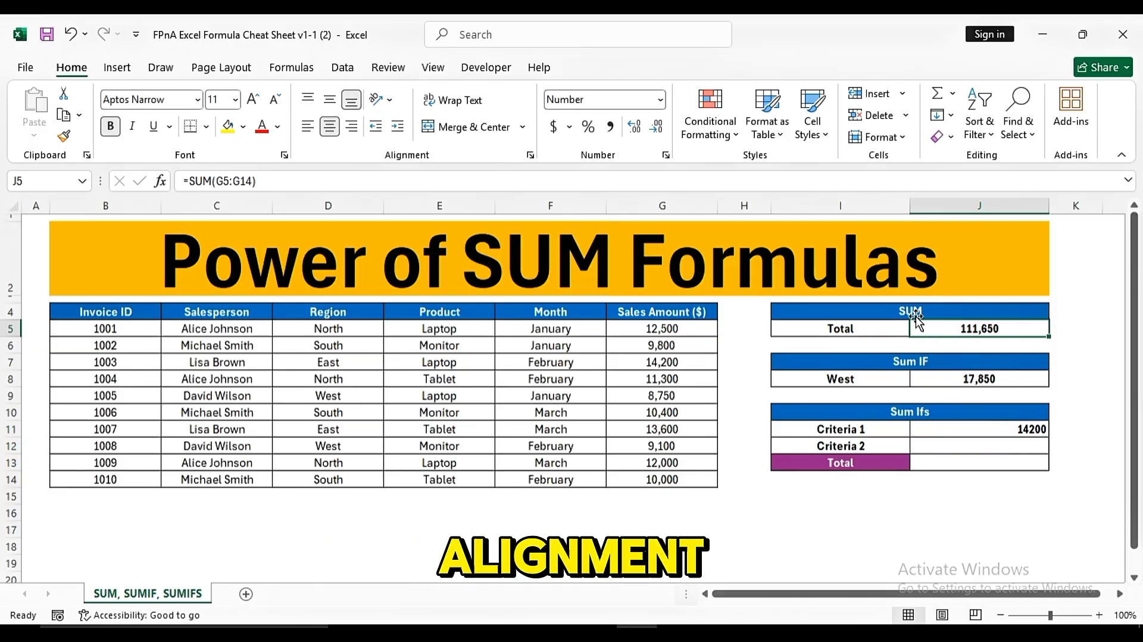
pyautogui.click(64, 136)
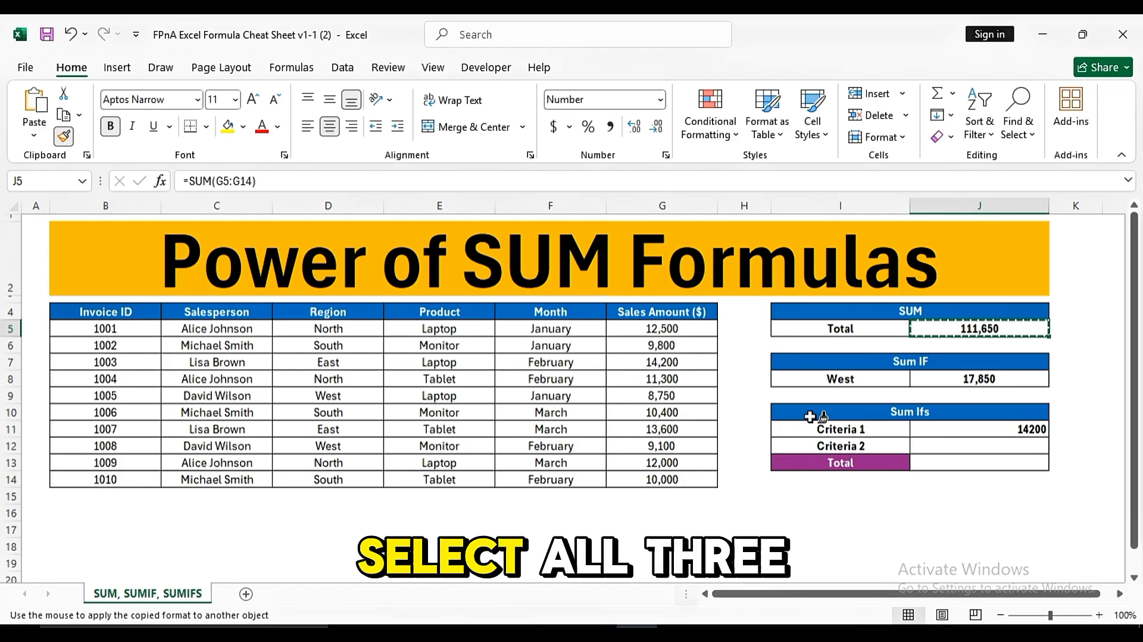
pyautogui.moveTo(929, 429); pyautogui.dragTo(971, 457)
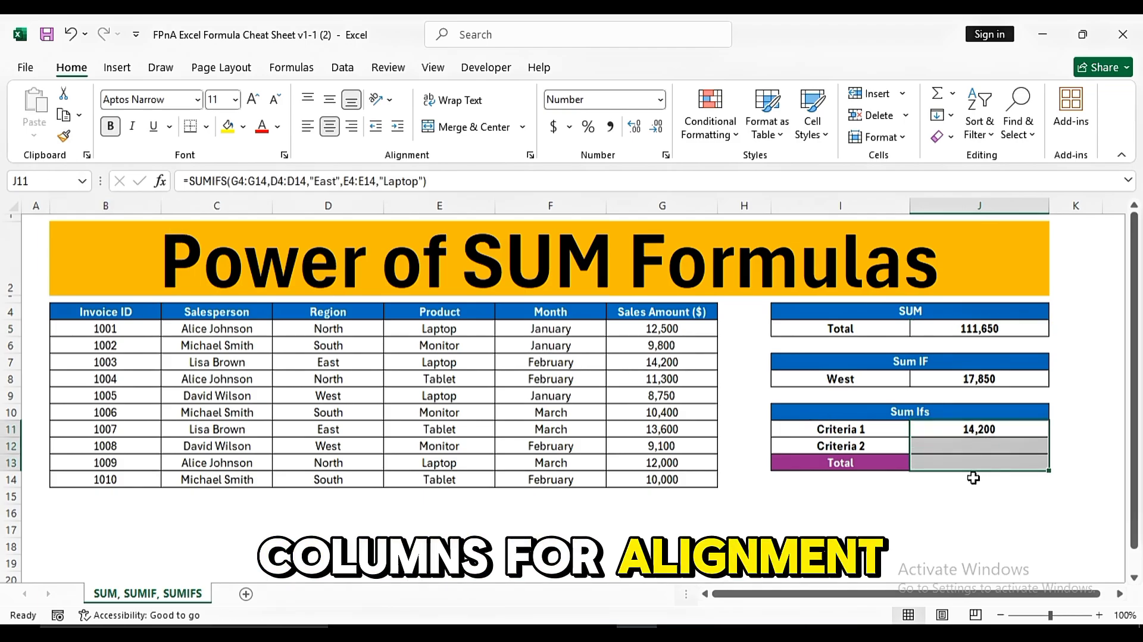
pyautogui.click(964, 436)
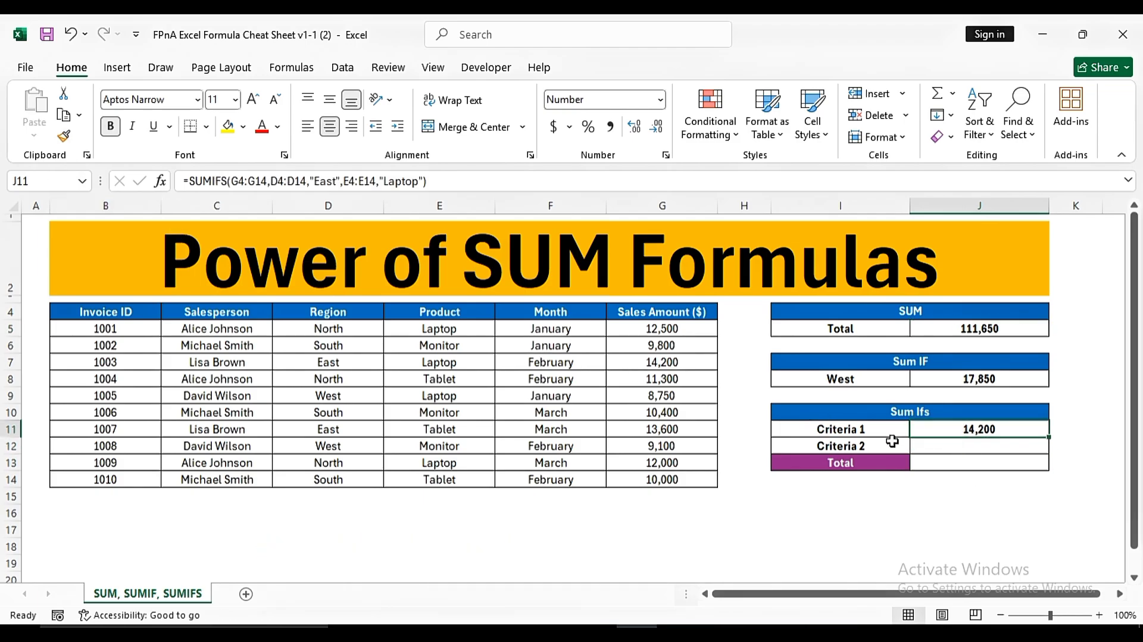
# Start a SUMIFS formula in the Criteria 2 cell J12 with G4:G14 as the sum range.
pyautogui.click(957, 444)
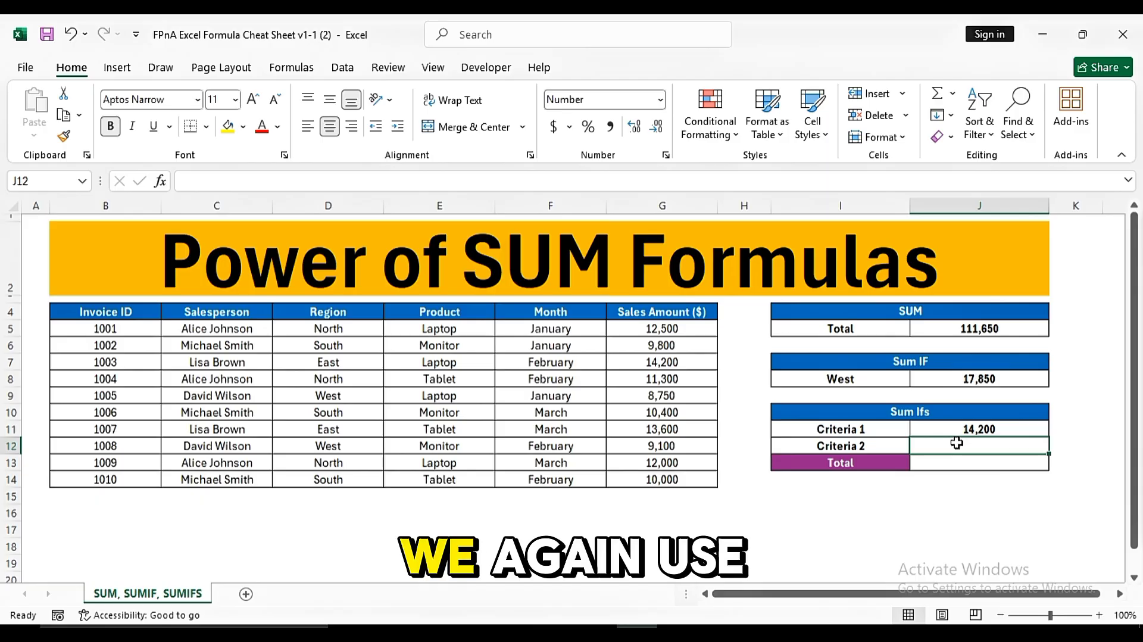
pyautogui.write('=SUMIFS(')
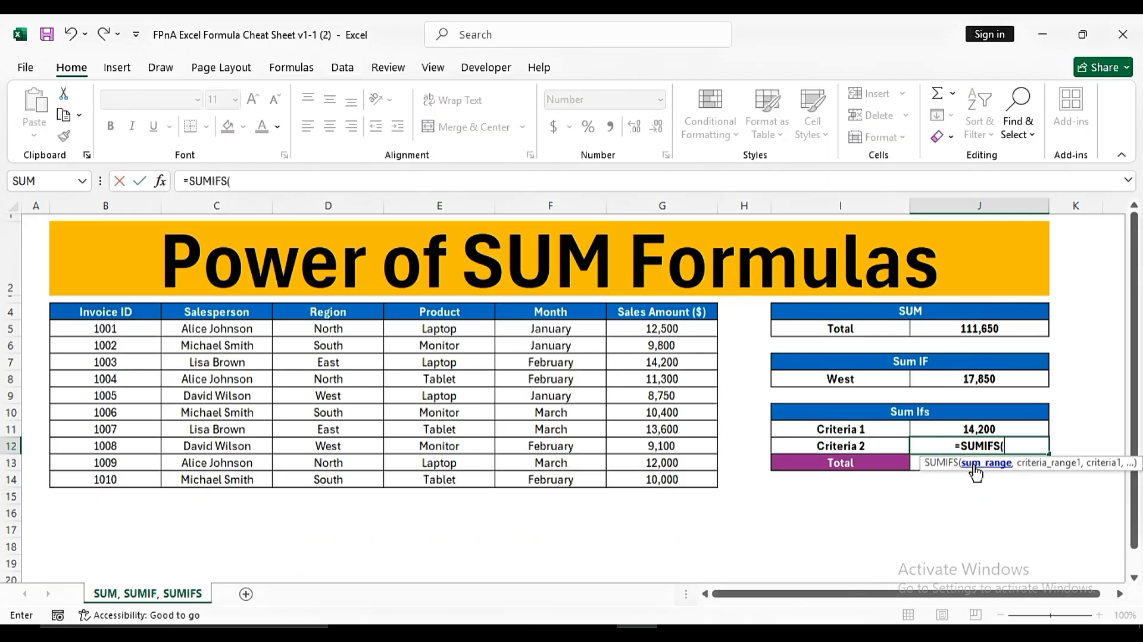
pyautogui.moveTo(619, 328); pyautogui.dragTo(630, 479)
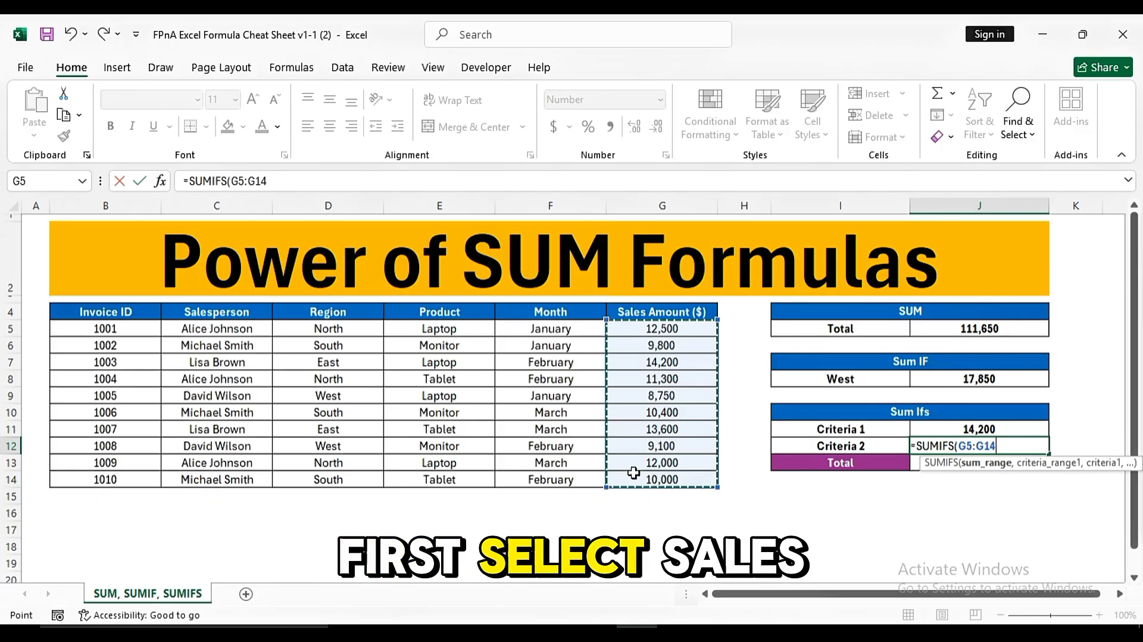
pyautogui.moveTo(632, 309); pyautogui.dragTo(659, 489)
pyautogui.write(',')
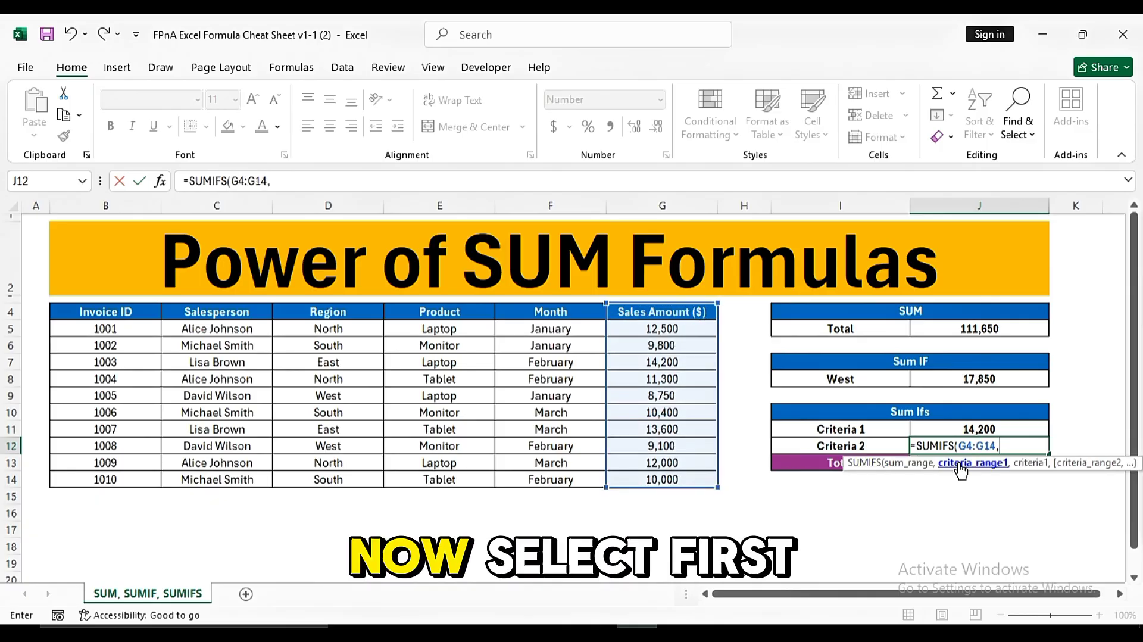
# Add the Region column D4:D14 as the first criteria range in the J12 formula, with "West" as its criterion.
pyautogui.moveTo(329, 311); pyautogui.dragTo(344, 472)
pyautogui.write(',')
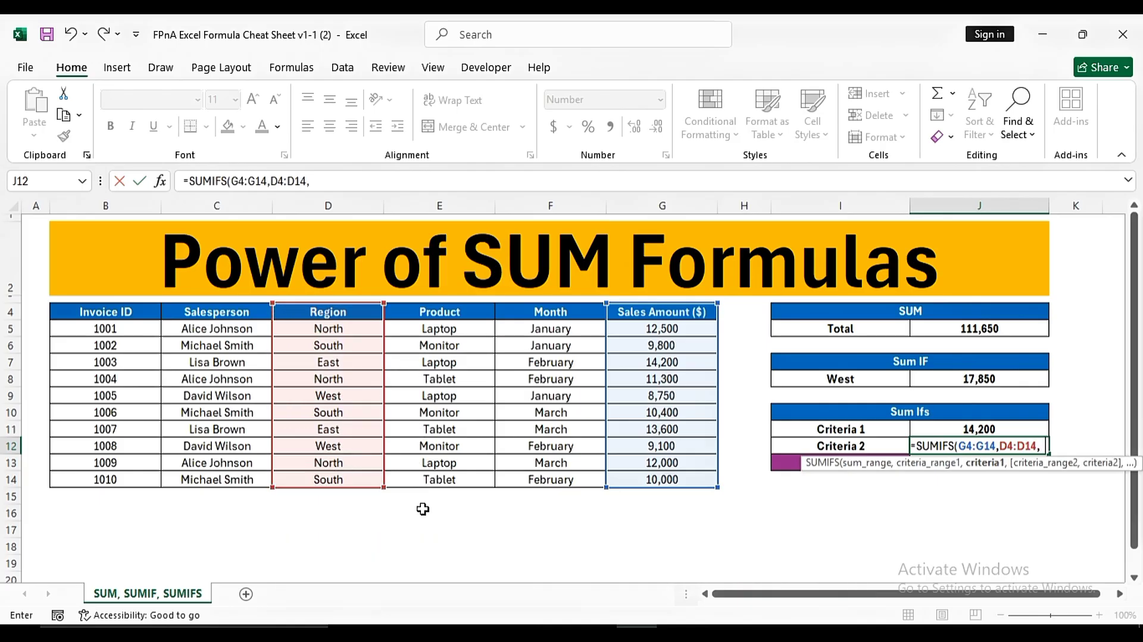
pyautogui.write('"wE')
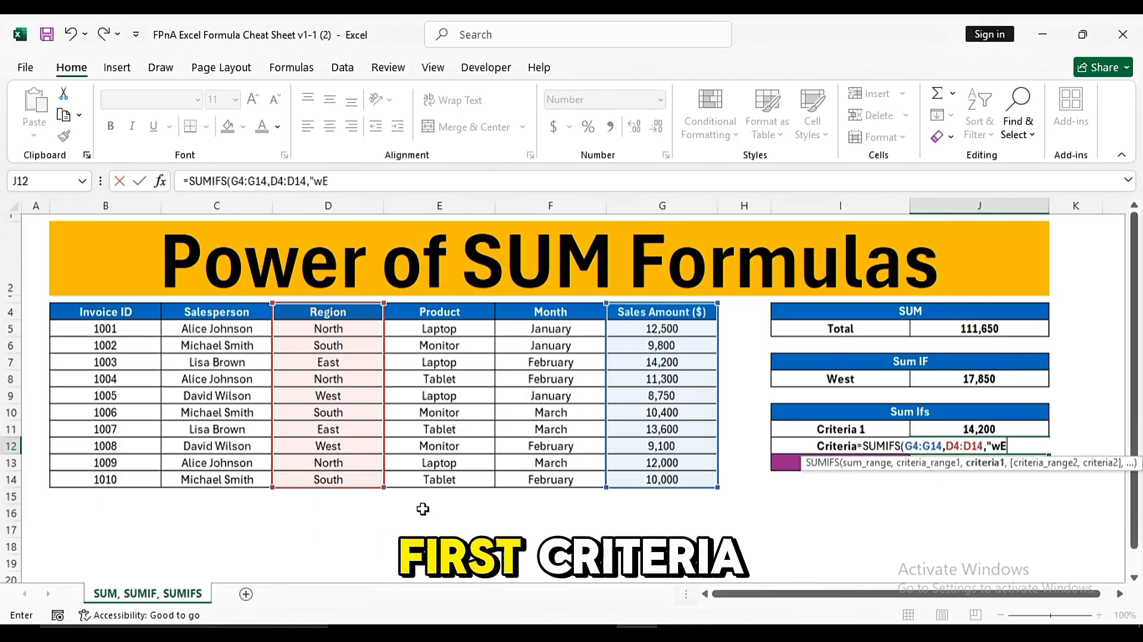
pyautogui.press('BackSpace')
pyautogui.press('BackSpace')
pyautogui.write('West')
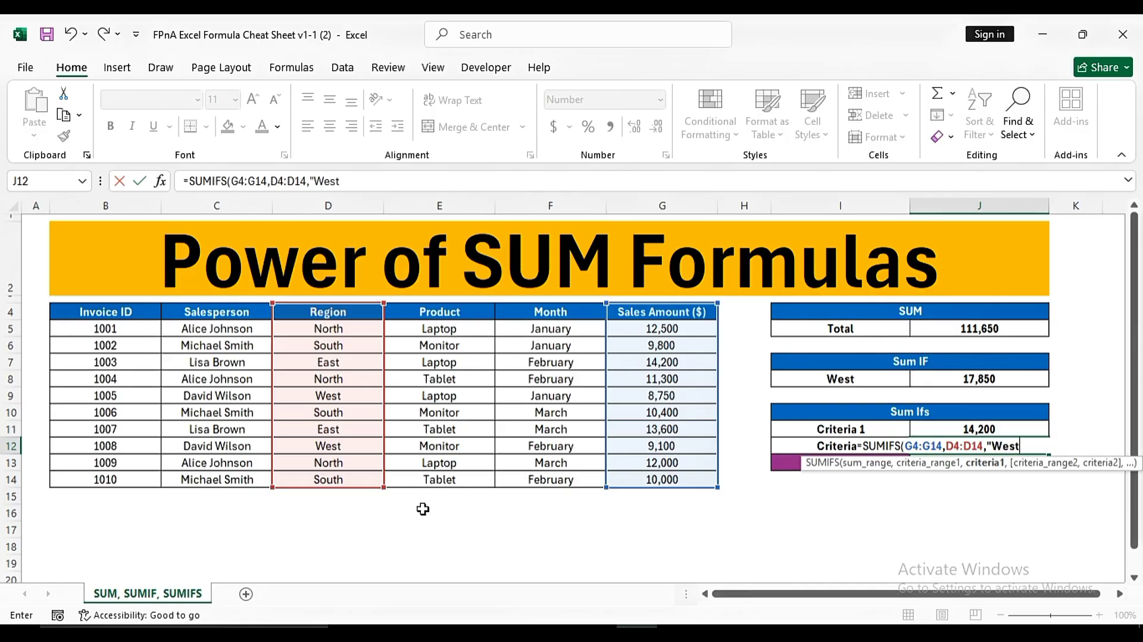
pyautogui.write('",')
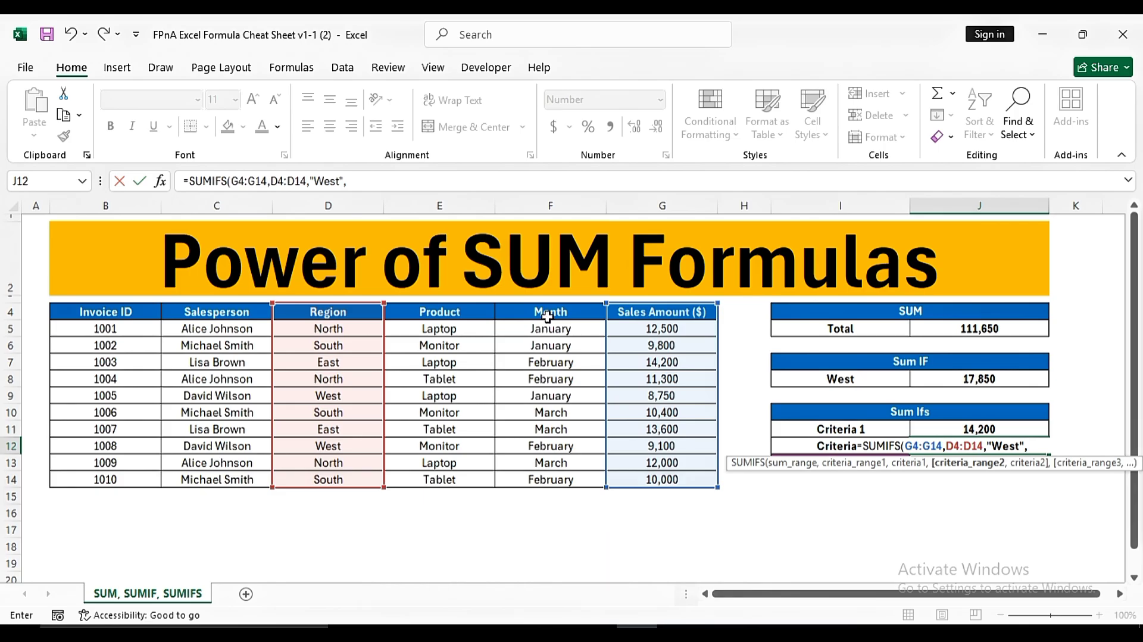
# Add the Month column F4:F14 with the criterion "January" as the second condition and complete the J12 formula.
pyautogui.moveTo(551, 311); pyautogui.dragTo(551, 479)
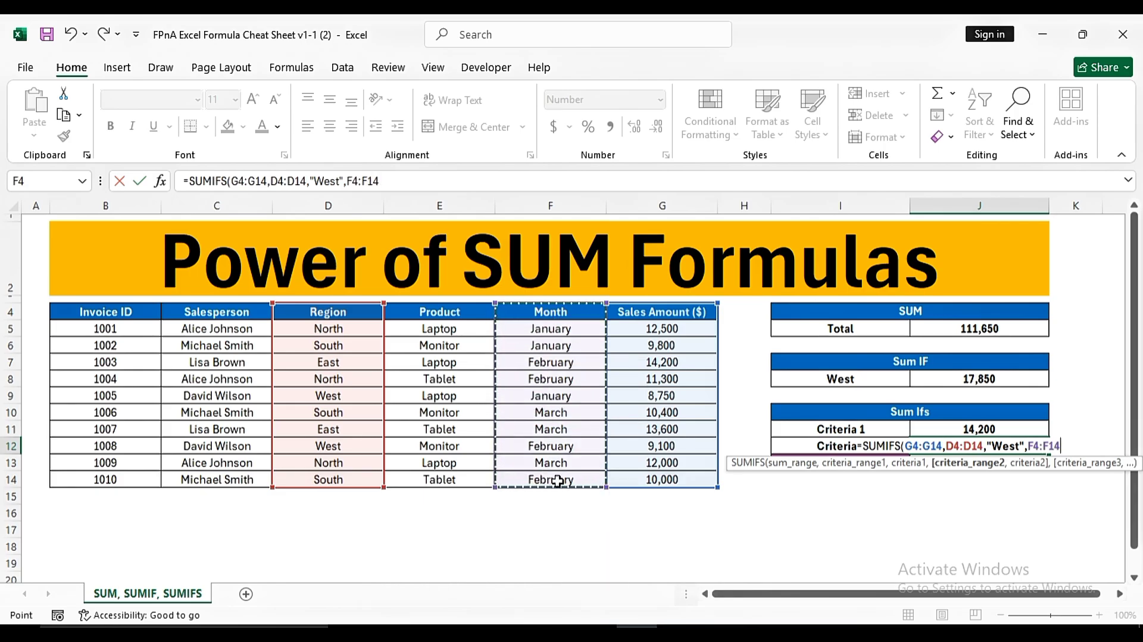
pyautogui.write(',')
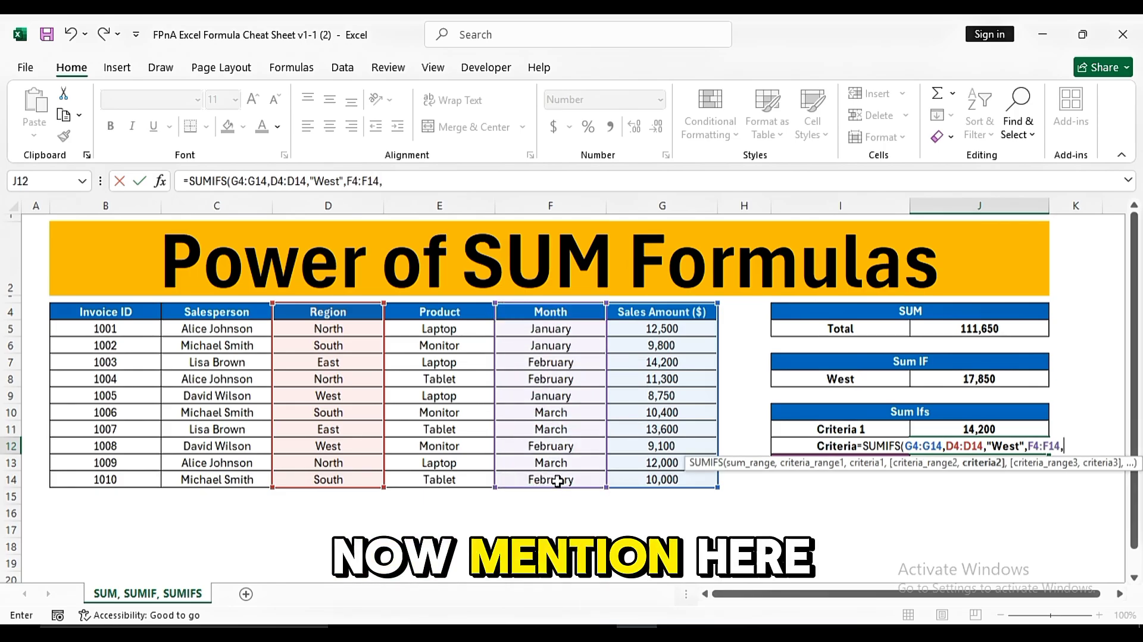
pyautogui.write('"')
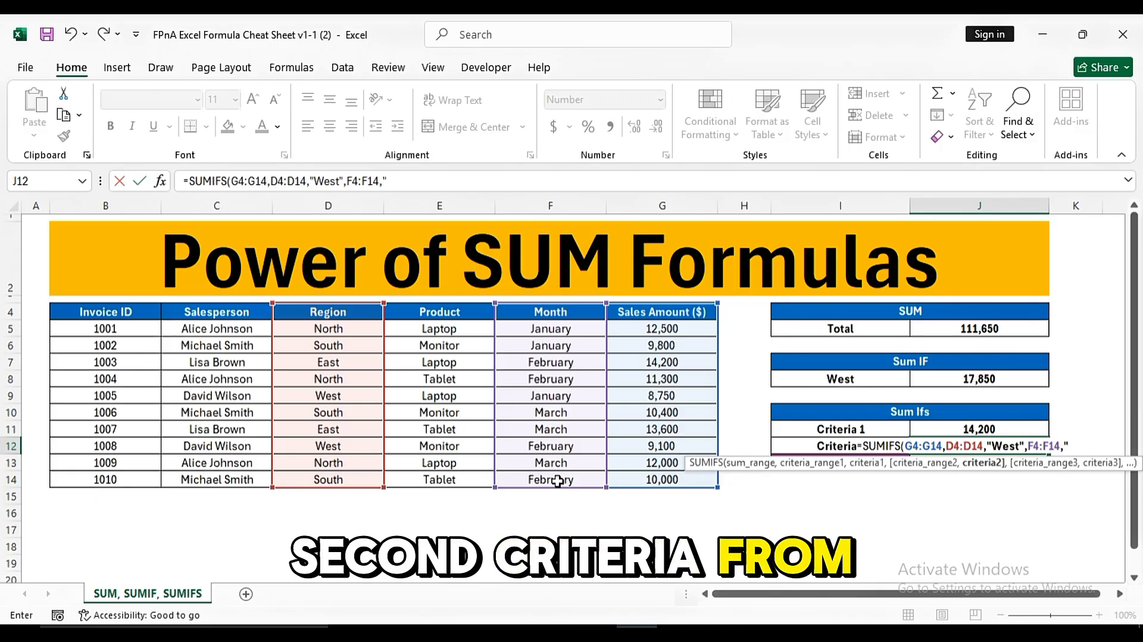
pyautogui.write('January"')
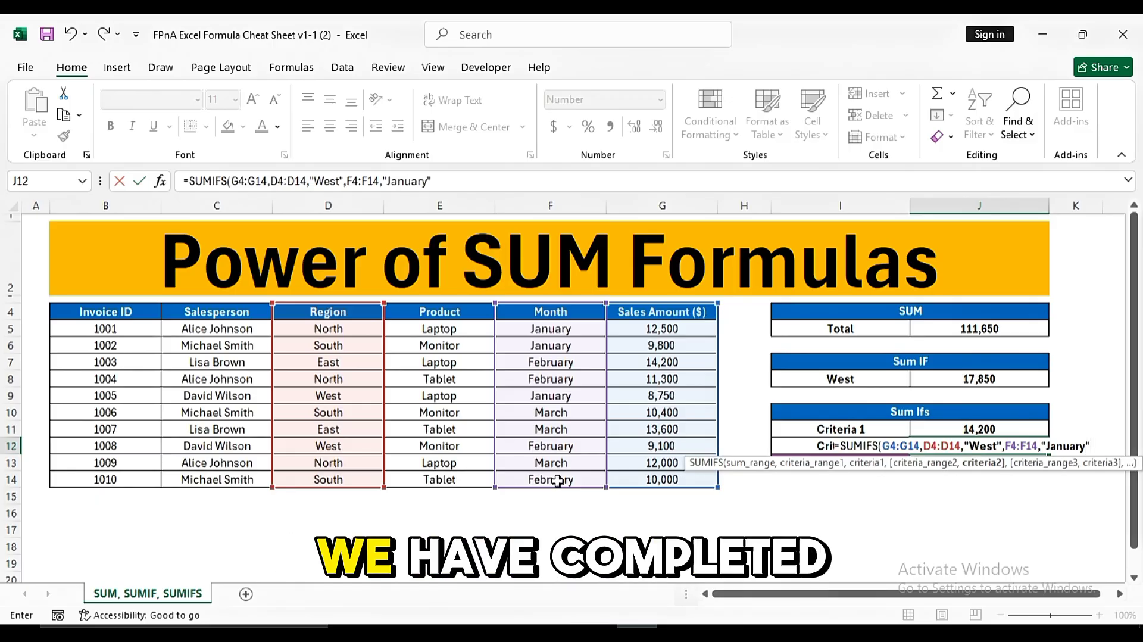
pyautogui.write(')')
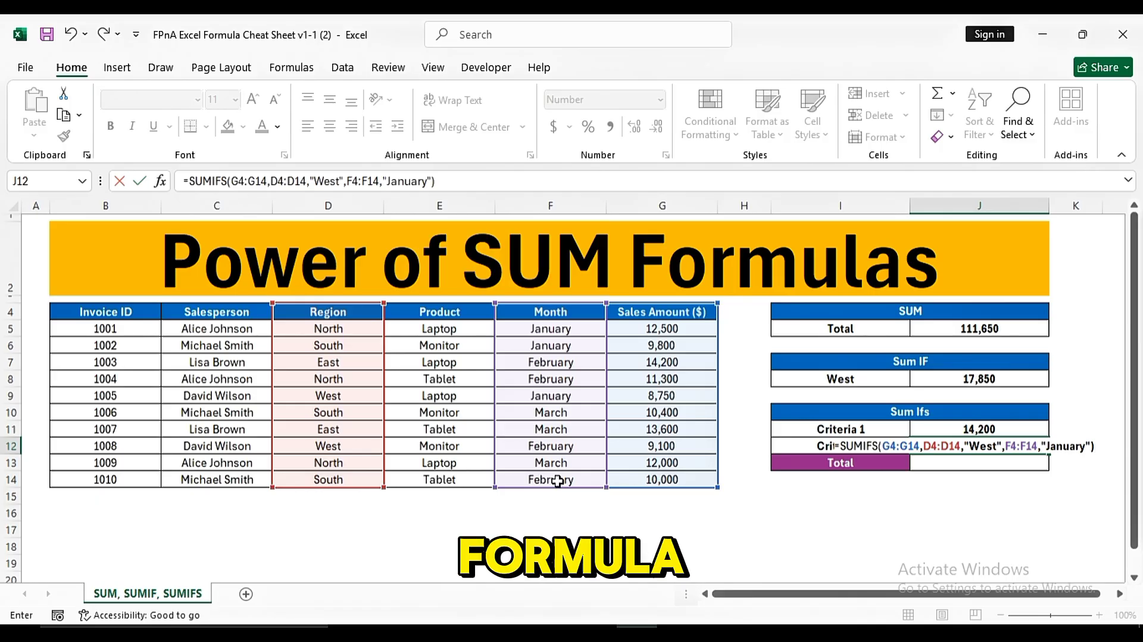
pyautogui.press('Return')
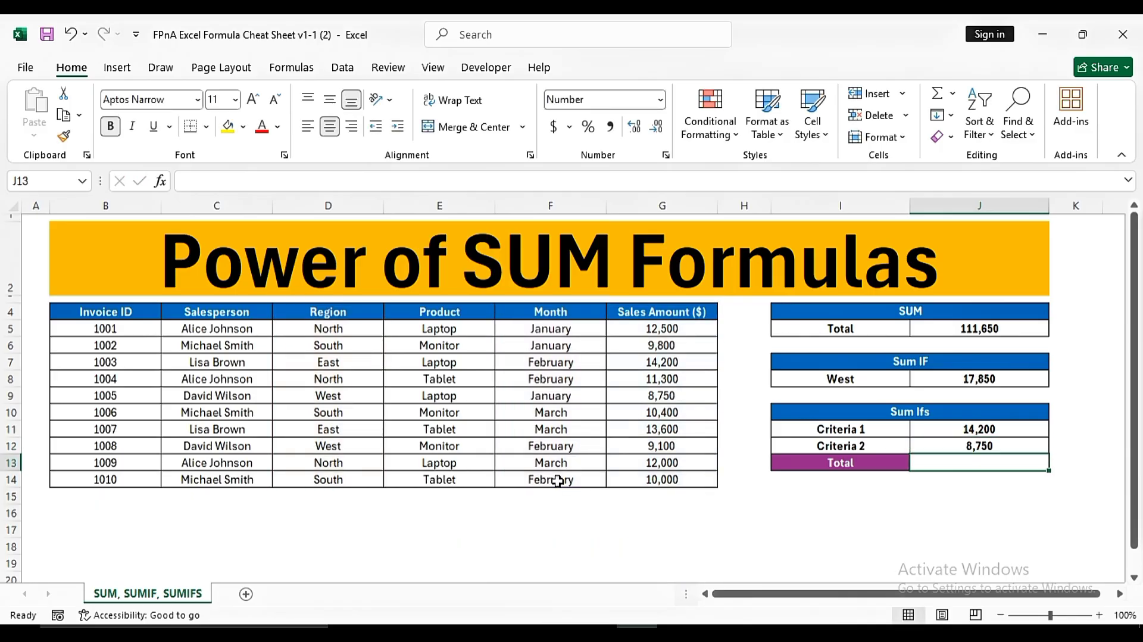
# Fill the Sum Ifs Total cell J13 with a SUM formula adding the two criteria results J11:J12.
pyautogui.click(1016, 440)
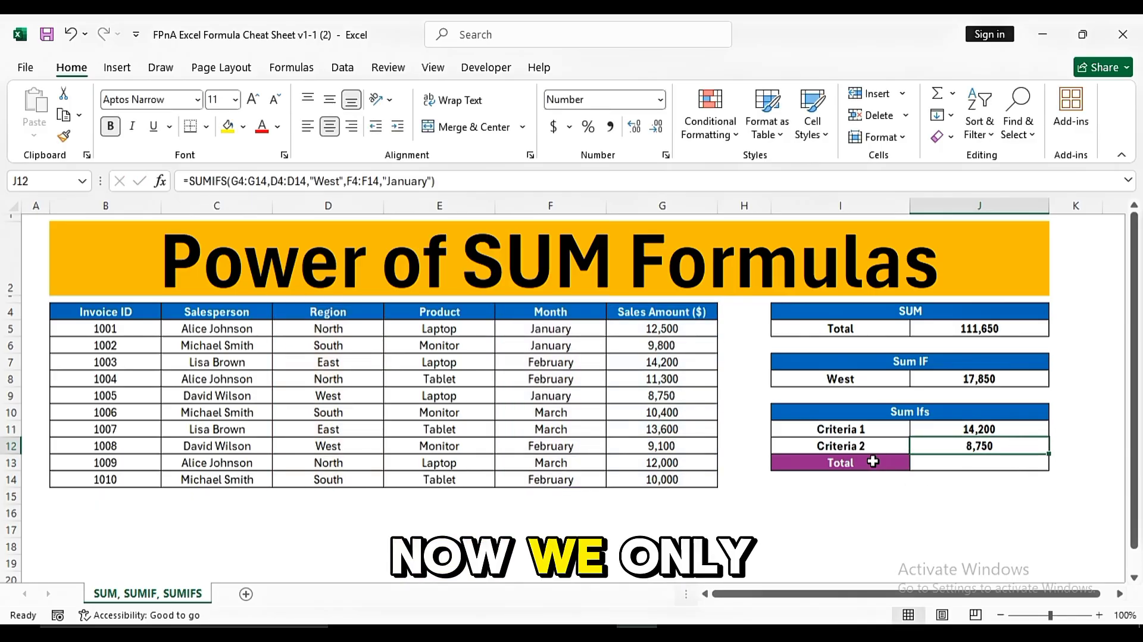
pyautogui.click(964, 458)
pyautogui.write('=s')
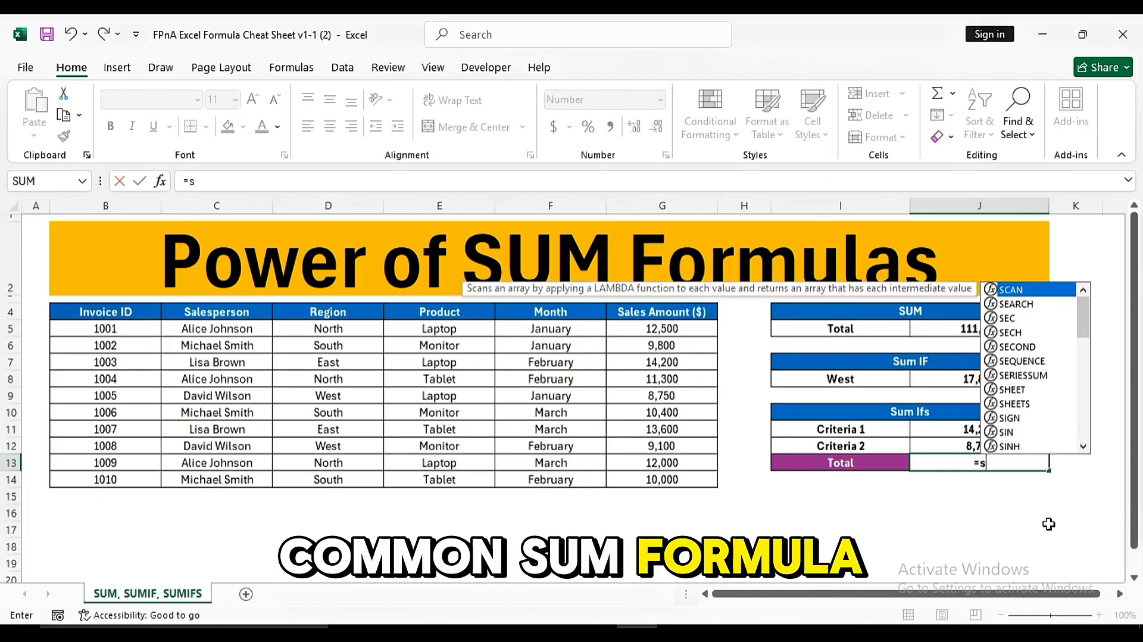
pyautogui.write('um')
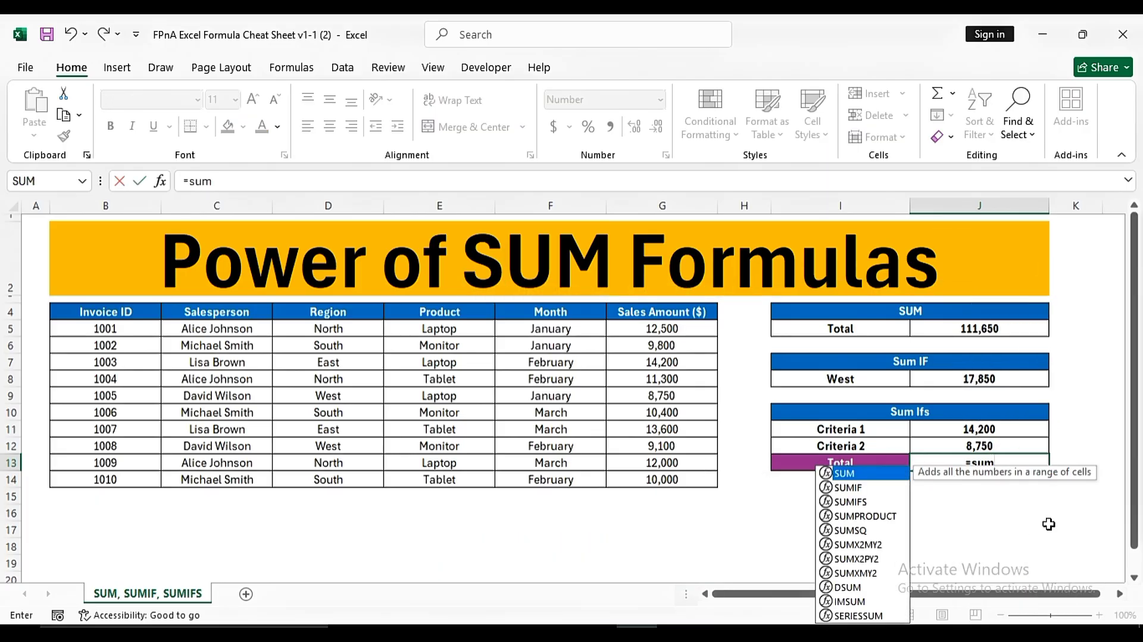
pyautogui.write('(')
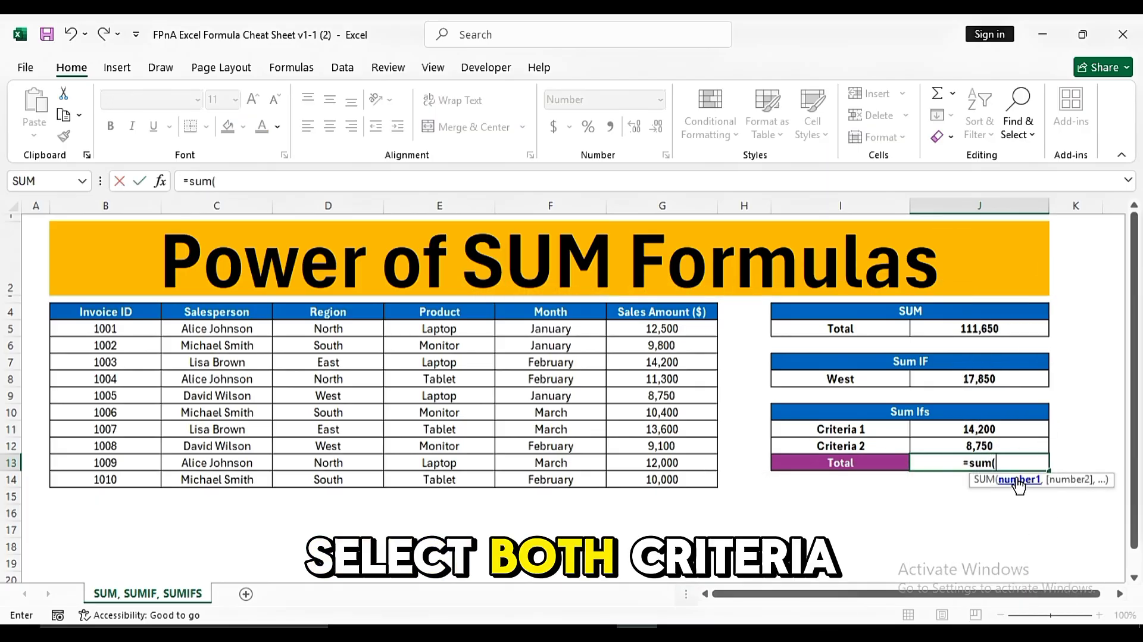
pyautogui.moveTo(985, 423); pyautogui.dragTo(983, 441)
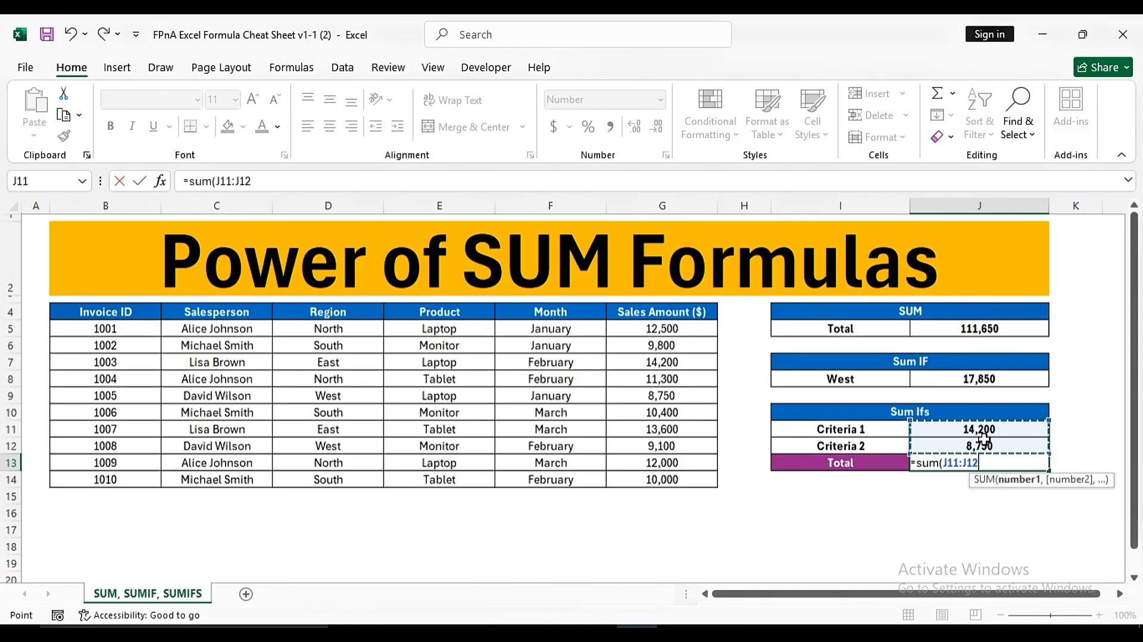
pyautogui.press('Return')
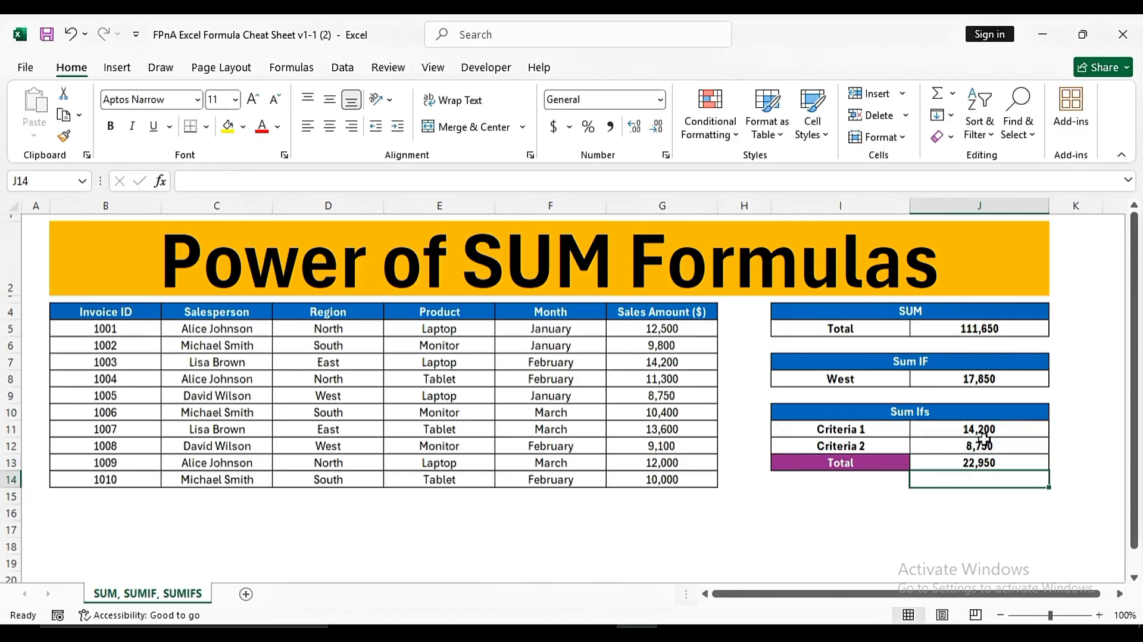
# Change the criteria range of the SUMIF formula in J8 to the Product column E4:E14.
pyautogui.click(983, 374)
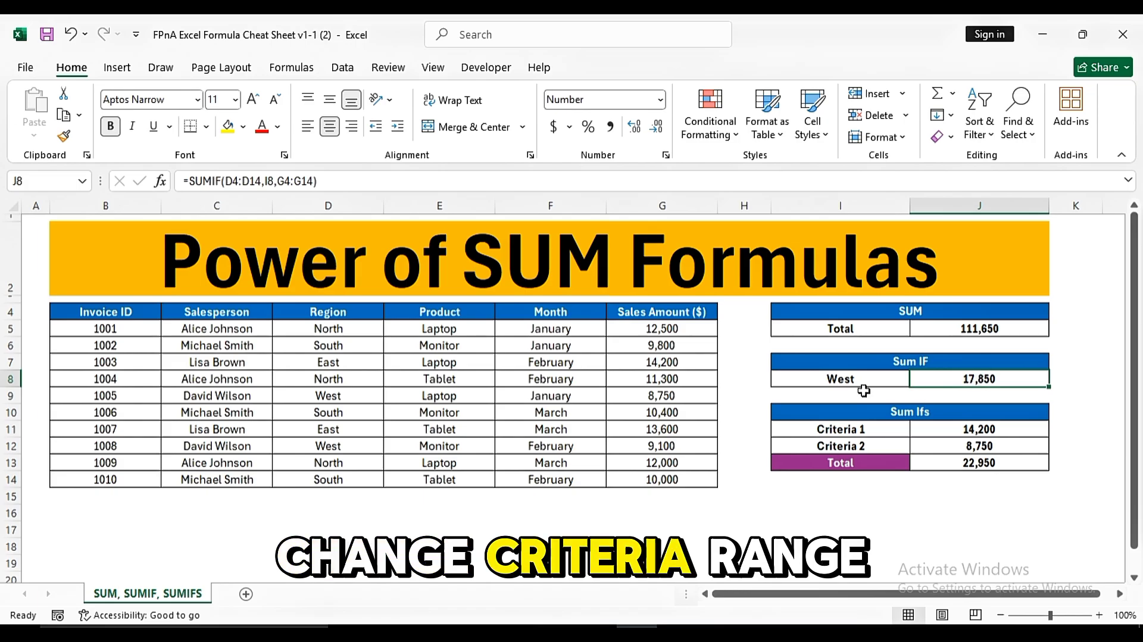
pyautogui.click(271, 181)
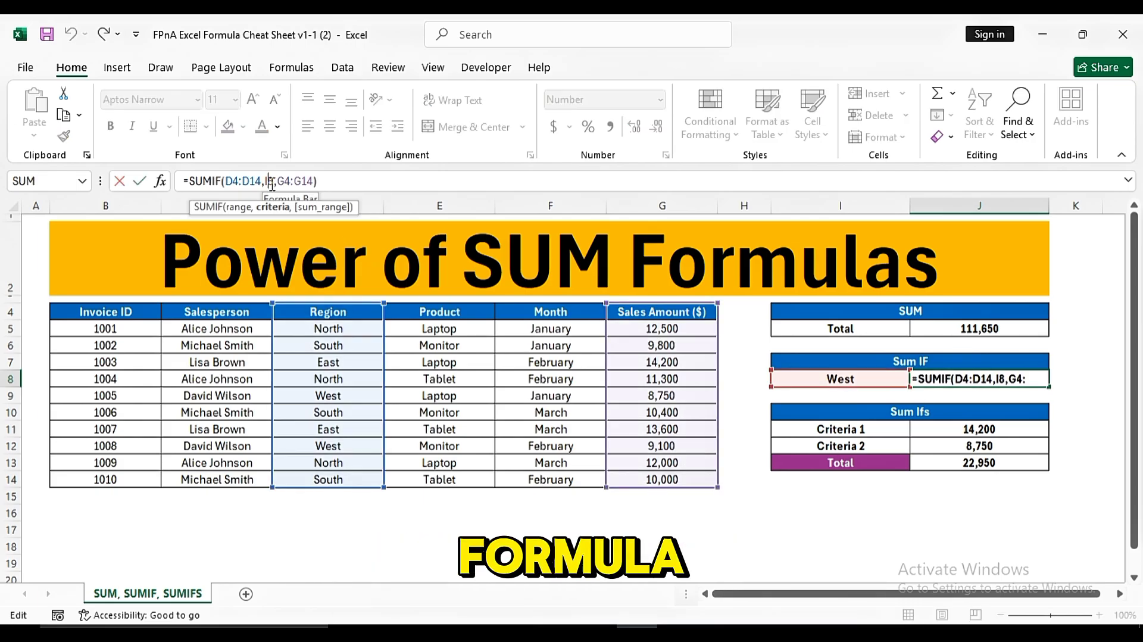
pyautogui.click(261, 181)
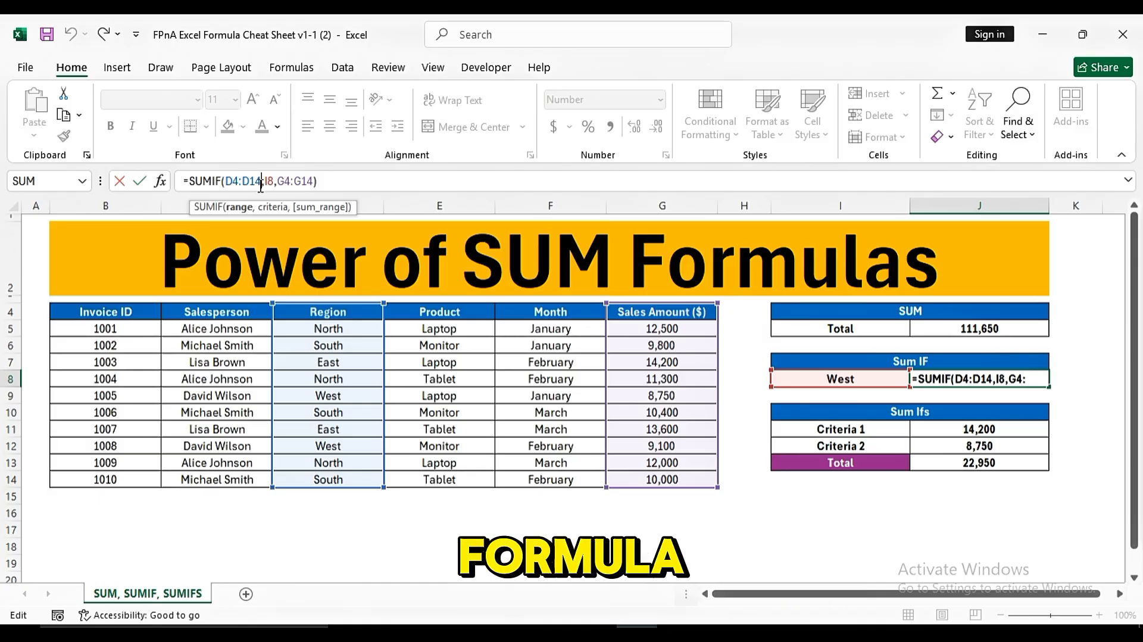
pyautogui.moveTo(249, 186); pyautogui.dragTo(230, 186)
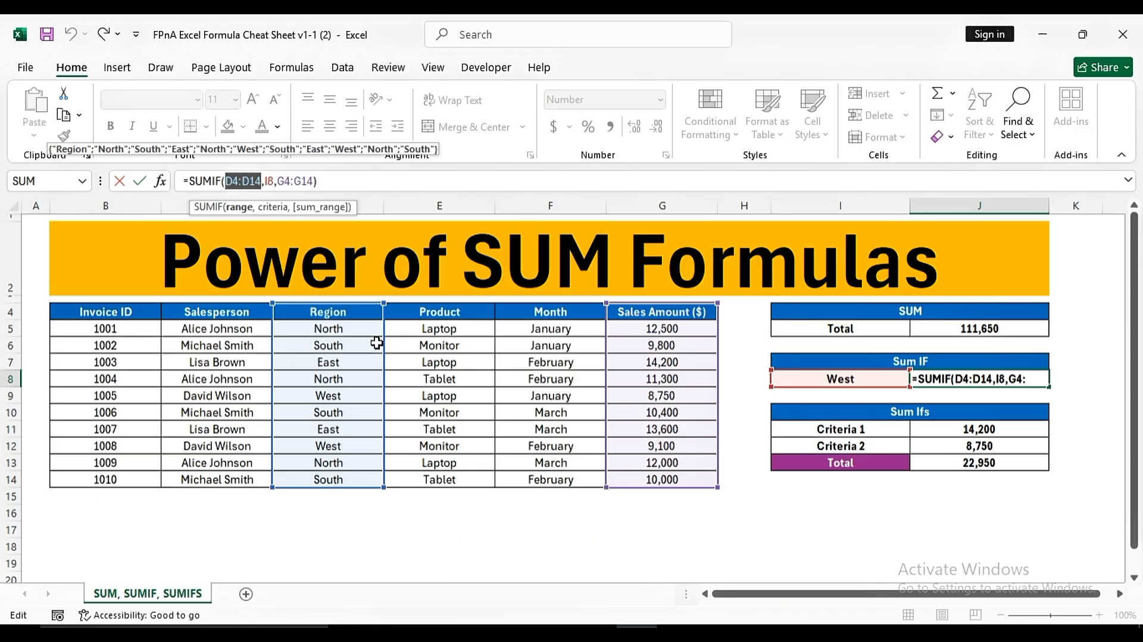
pyautogui.moveTo(387, 344); pyautogui.dragTo(420, 335)
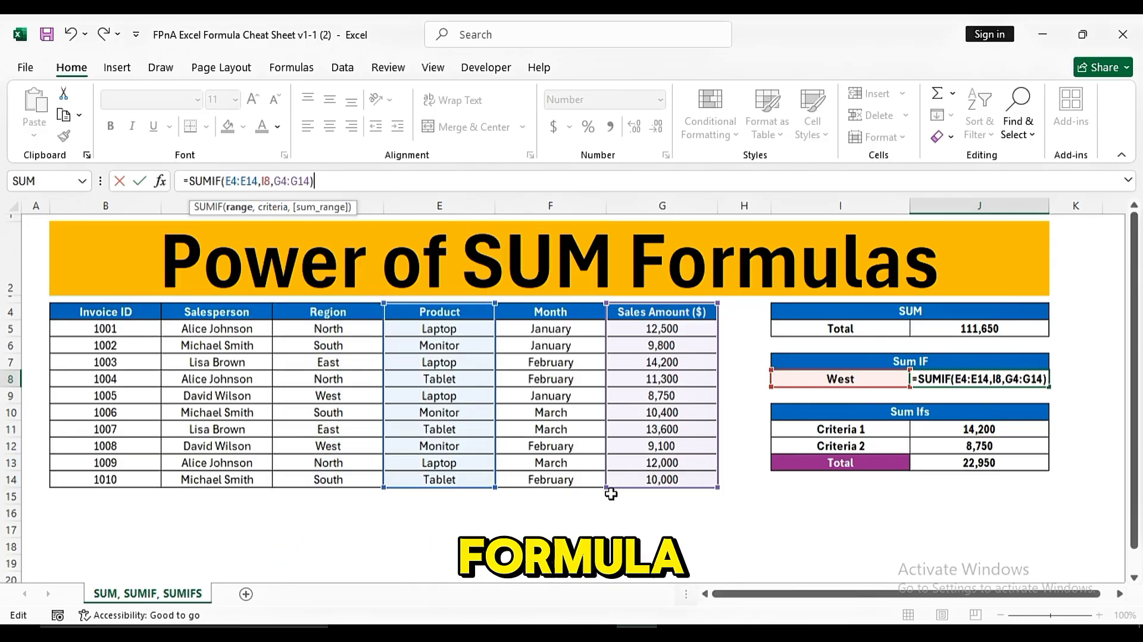
pyautogui.hotkey('ctrl', 'Return')
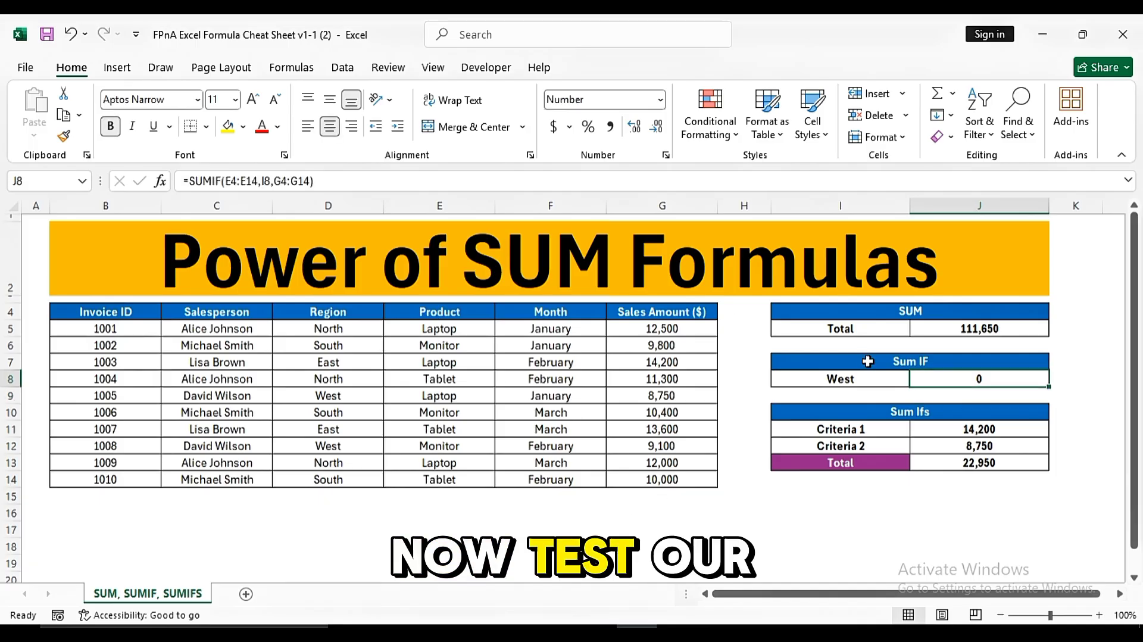
# Test the SUMIF formula by setting its criterion cell I8 to "Laptop".
pyautogui.press('Left')
pyautogui.write('L')
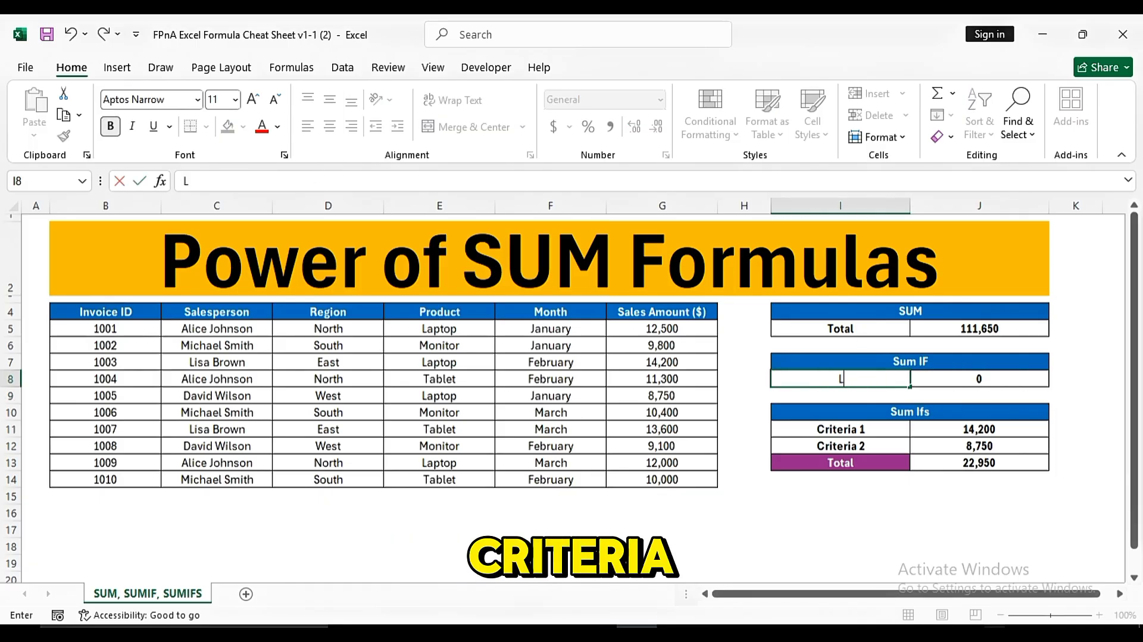
pyautogui.write('aptop')
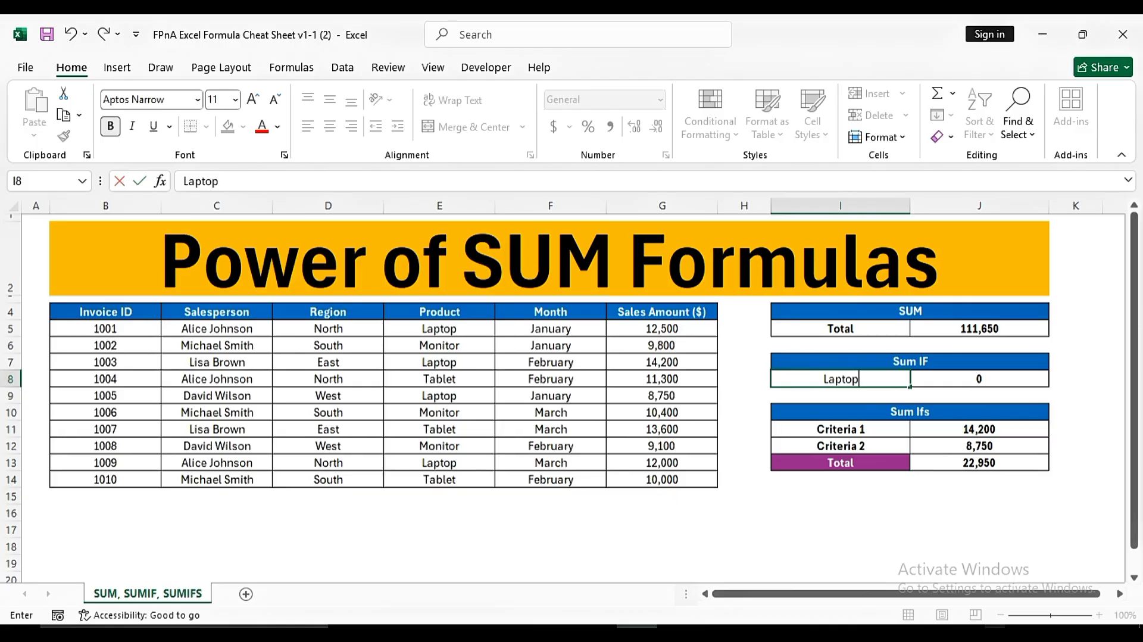
pyautogui.press('Return')
# Set the SUMIF criterion in I8 to "Tablet".
pyautogui.click(840, 379)
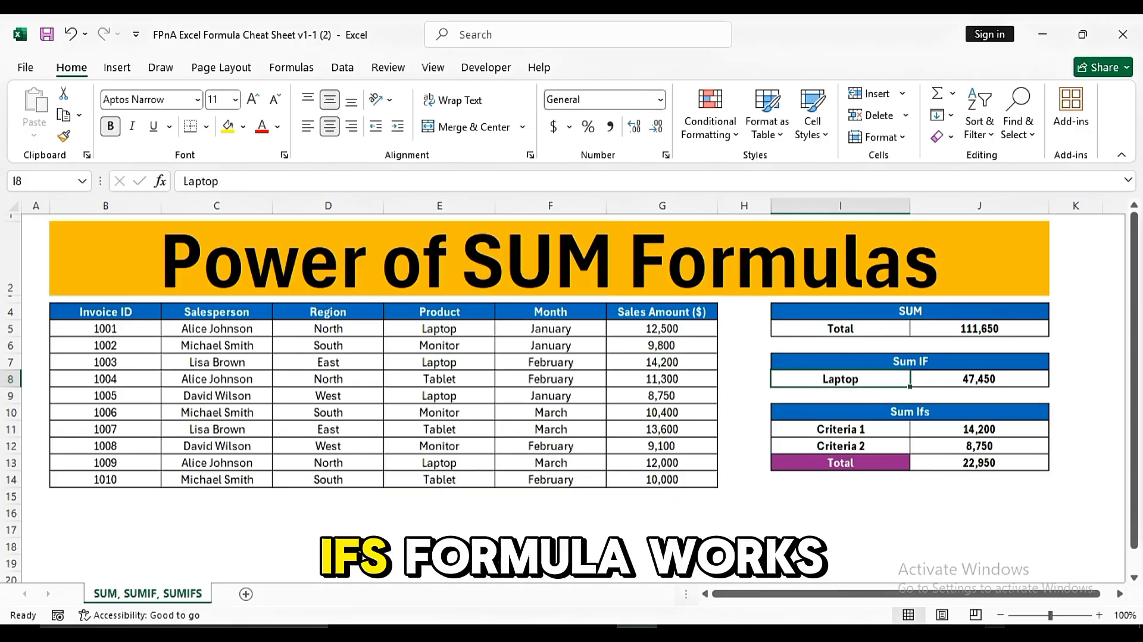
pyautogui.write('Tablet')
pyautogui.press('Return')
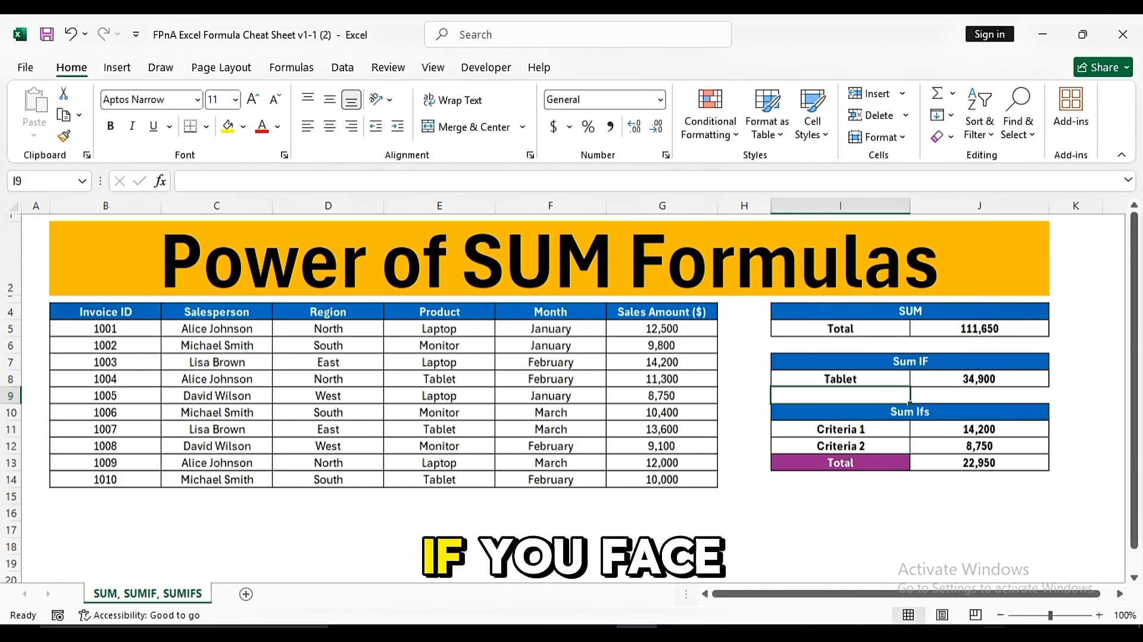
pyautogui.click(857, 310)
pyautogui.click(865, 381)
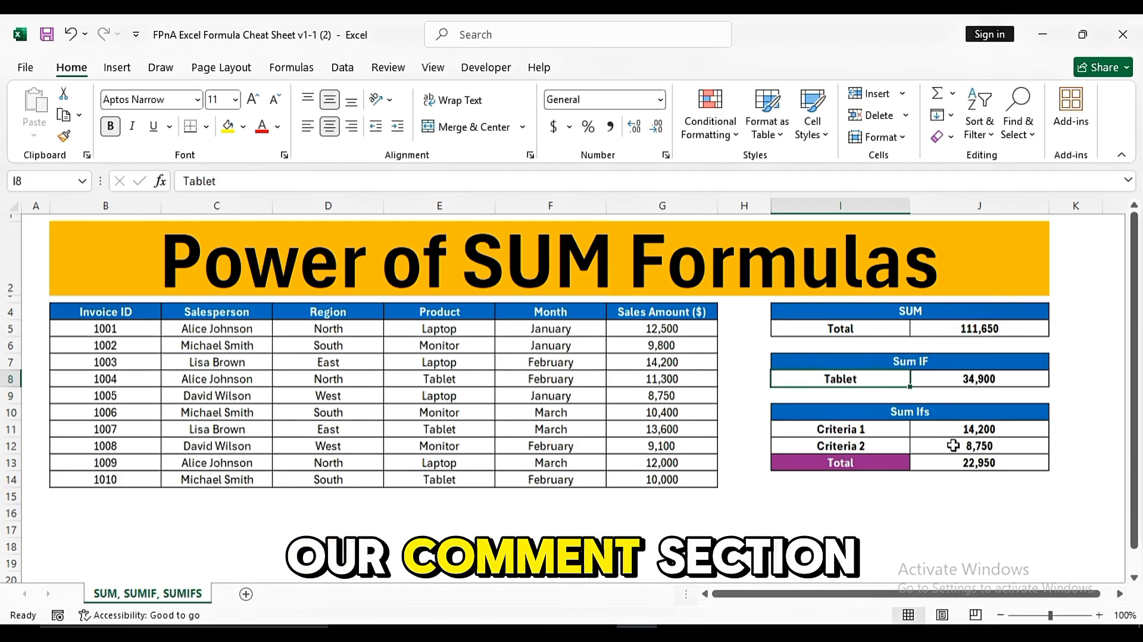
pyautogui.click(929, 453)
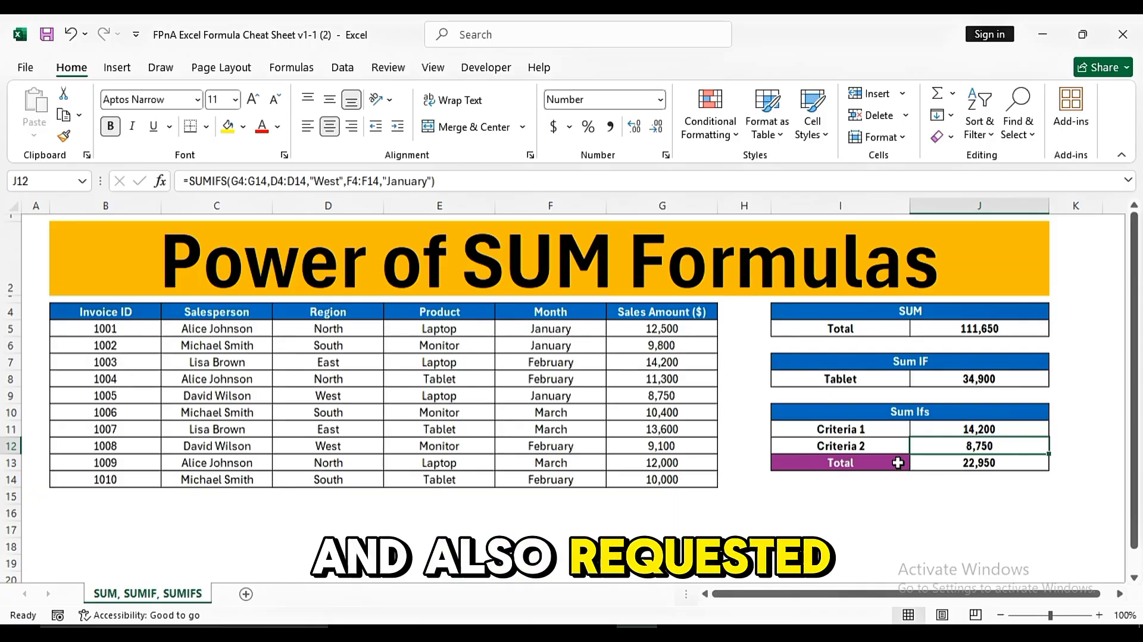